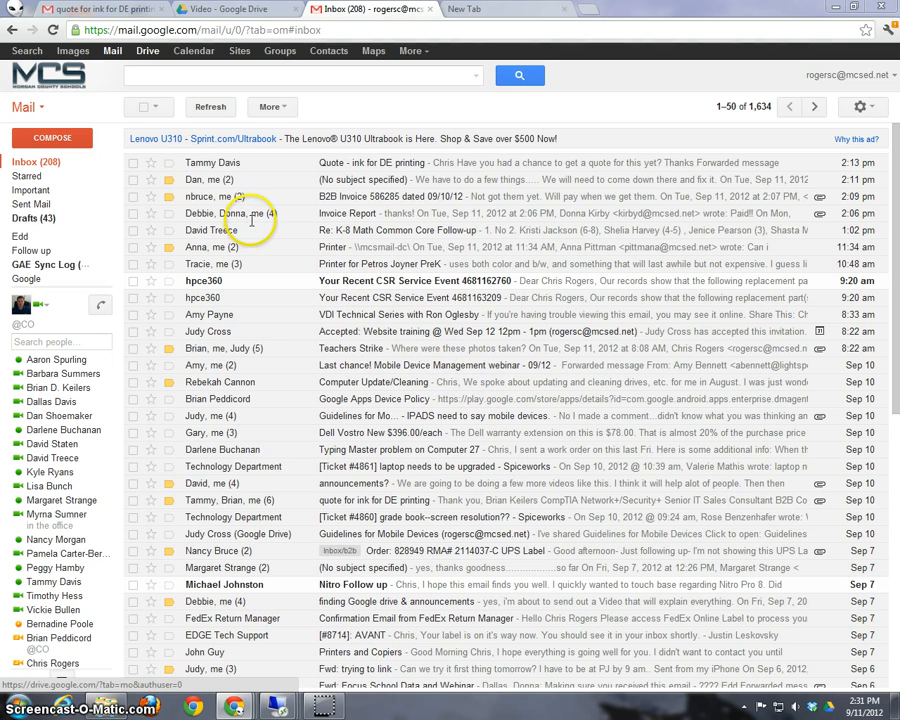
Open Google Drive from the mail inbox and look through the My Drive file list.
click(147, 50)
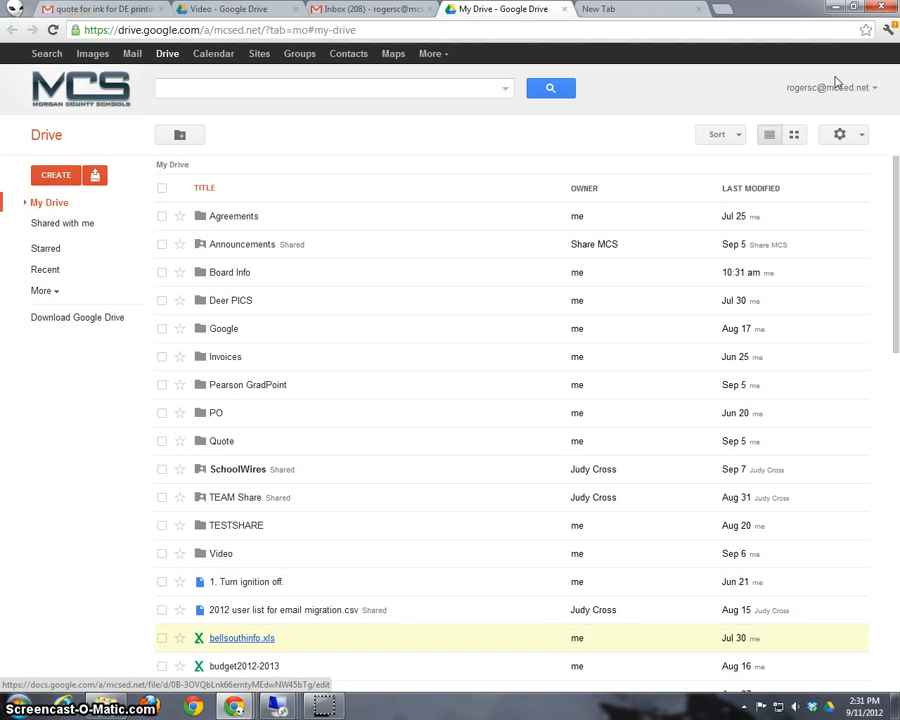
scroll(836, 82, down, 3)
scroll(836, 82, up, 3)
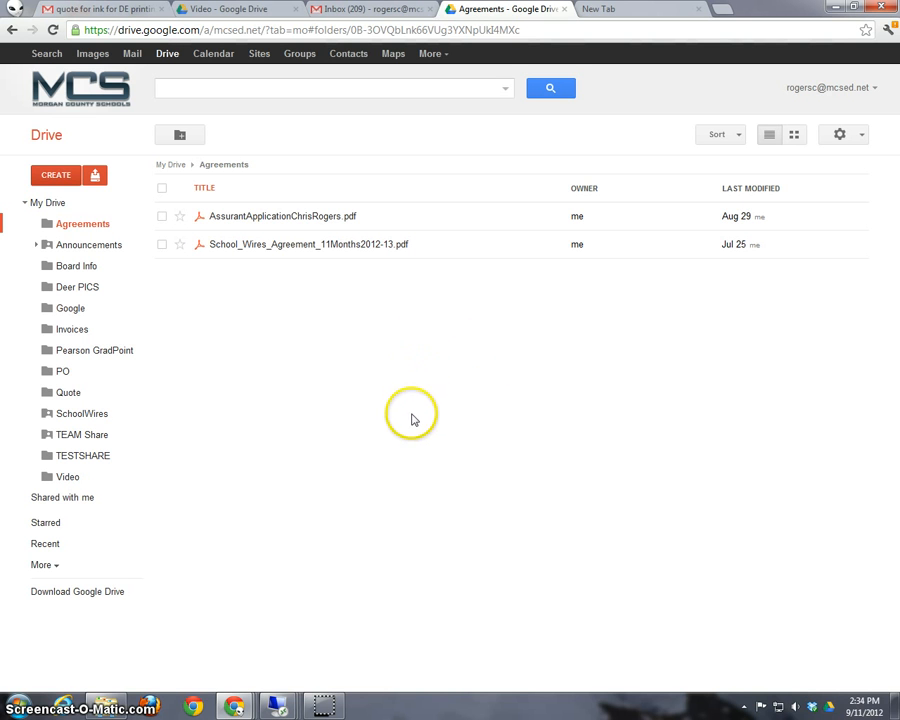
Create a folder named "TEST Folder" inside the Agreements folder.
key(c)
key(Down)
key(Down)
key(Down)
key(Down)
key(Down)
key(Down)
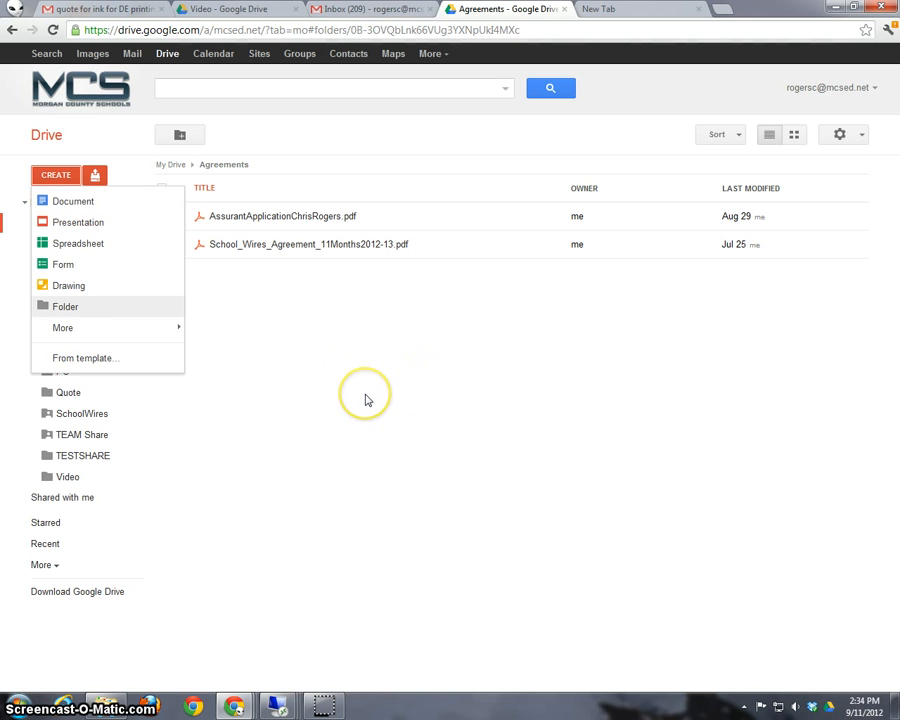
key(Return)
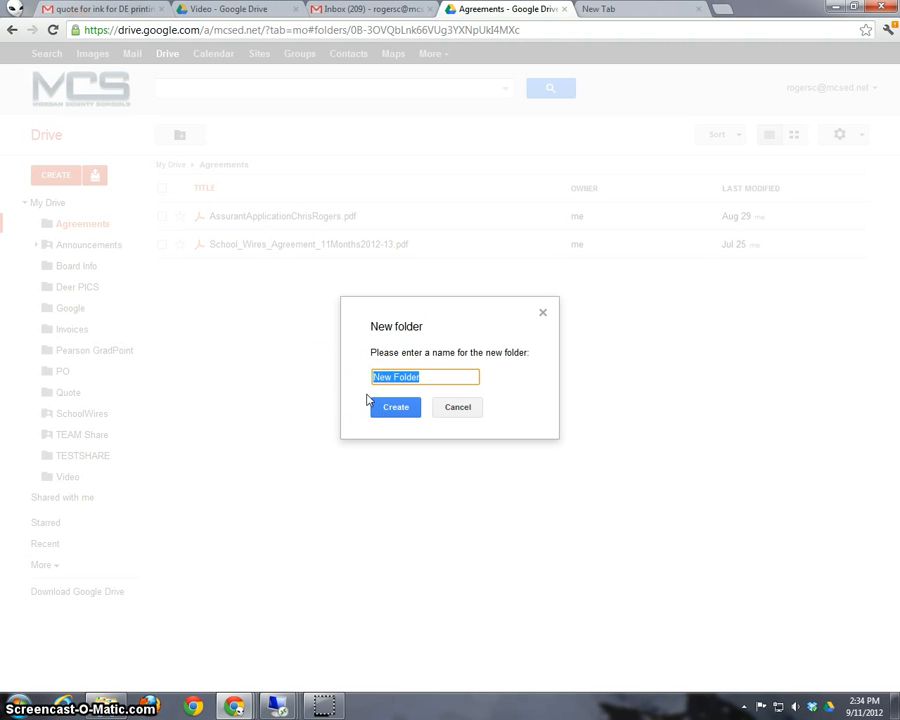
text(TEST Folder)
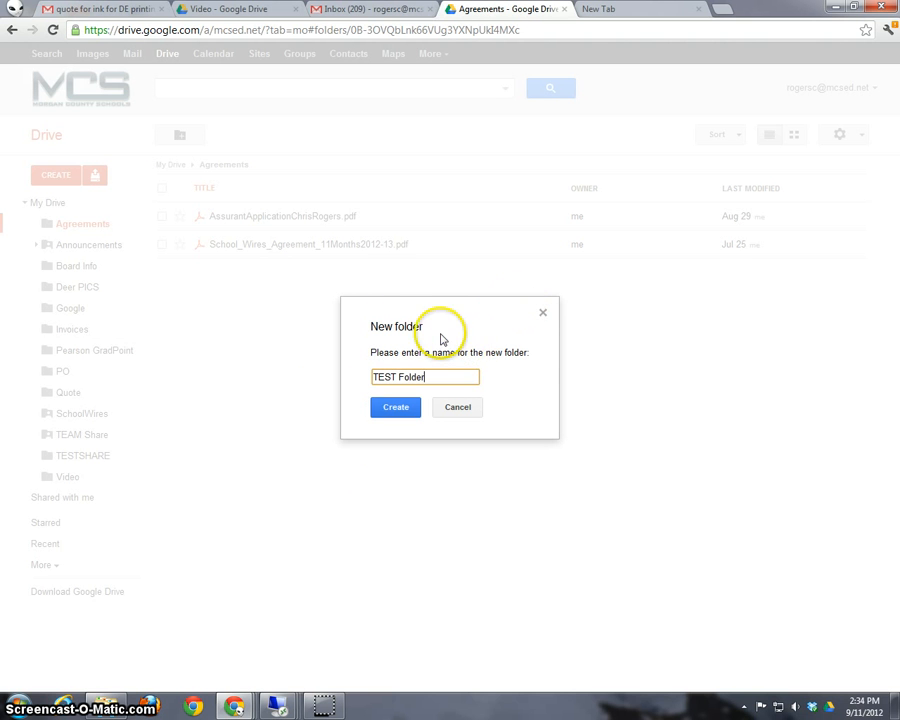
key(Return)
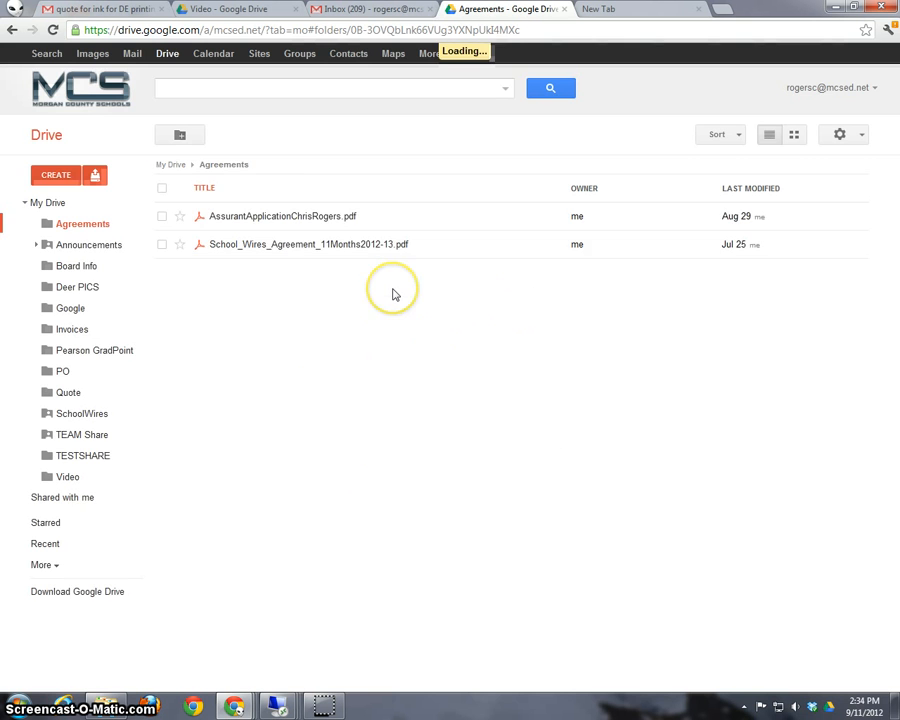
click(397, 333)
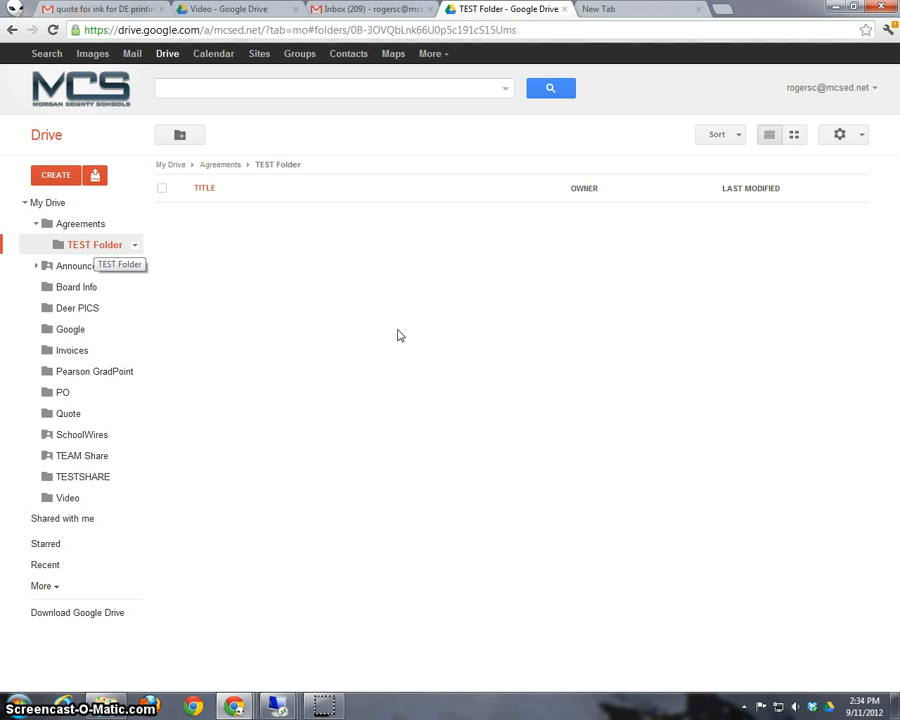
Move TEST Folder out of Agreements to the top level of My Drive.
drag(95, 244, 47, 202)
click(388, 349)
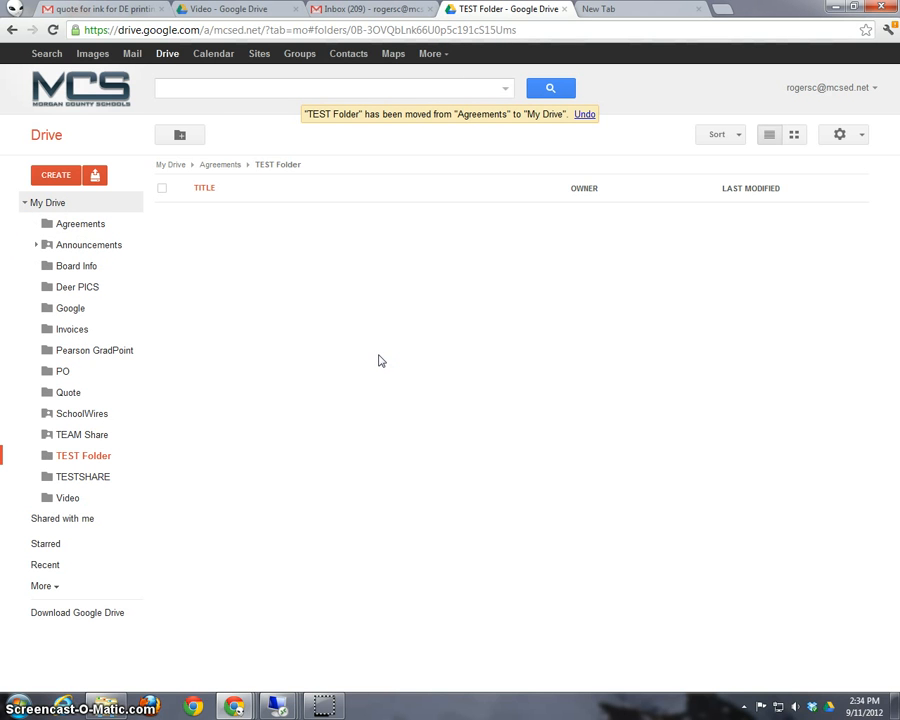
click(377, 402)
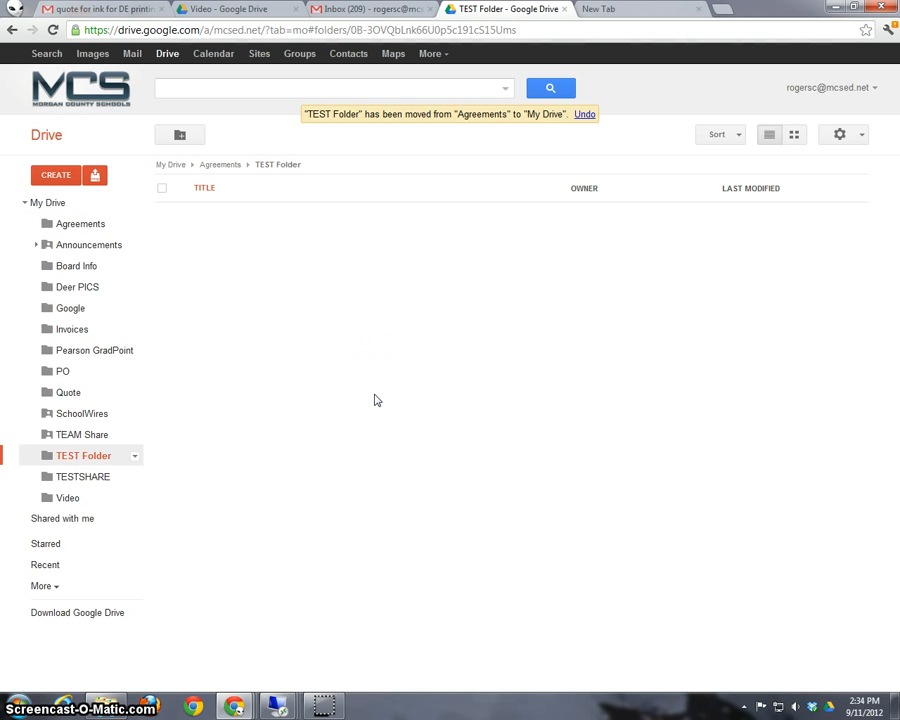
click(370, 398)
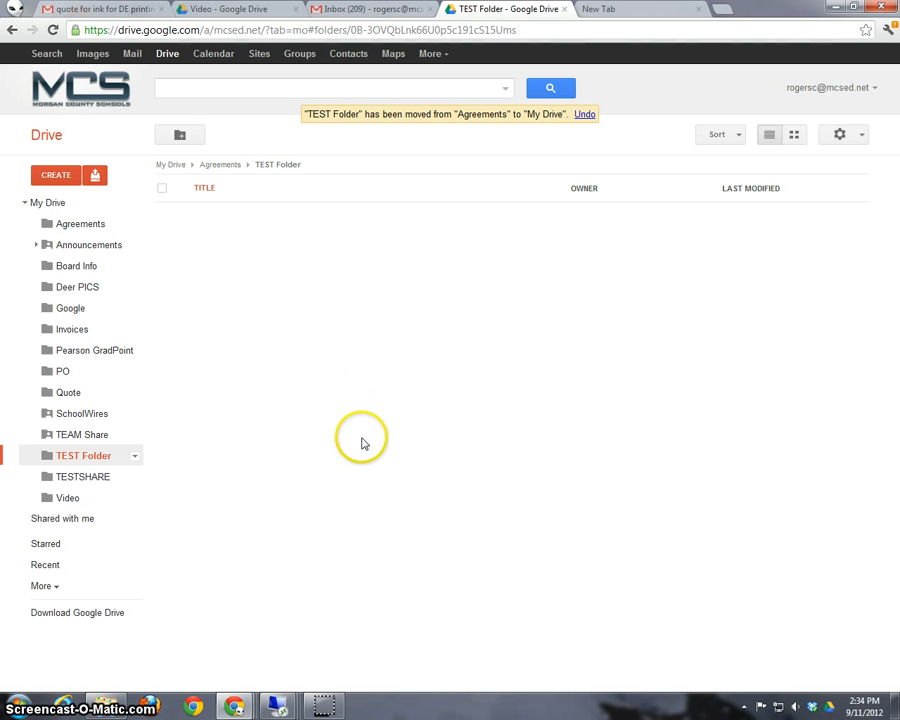
click(310, 494)
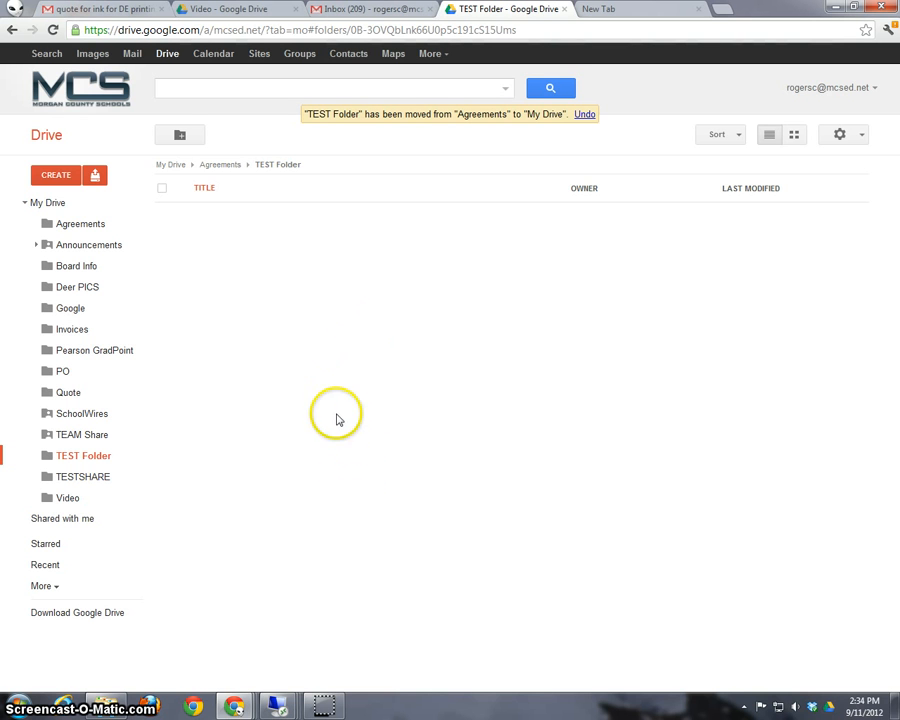
click(329, 478)
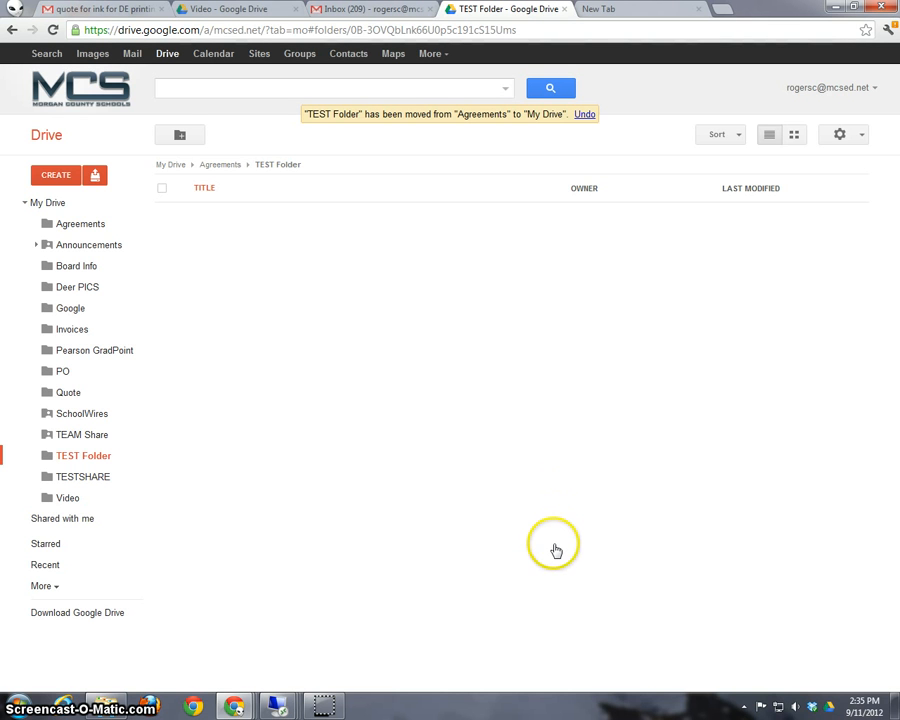
click(577, 468)
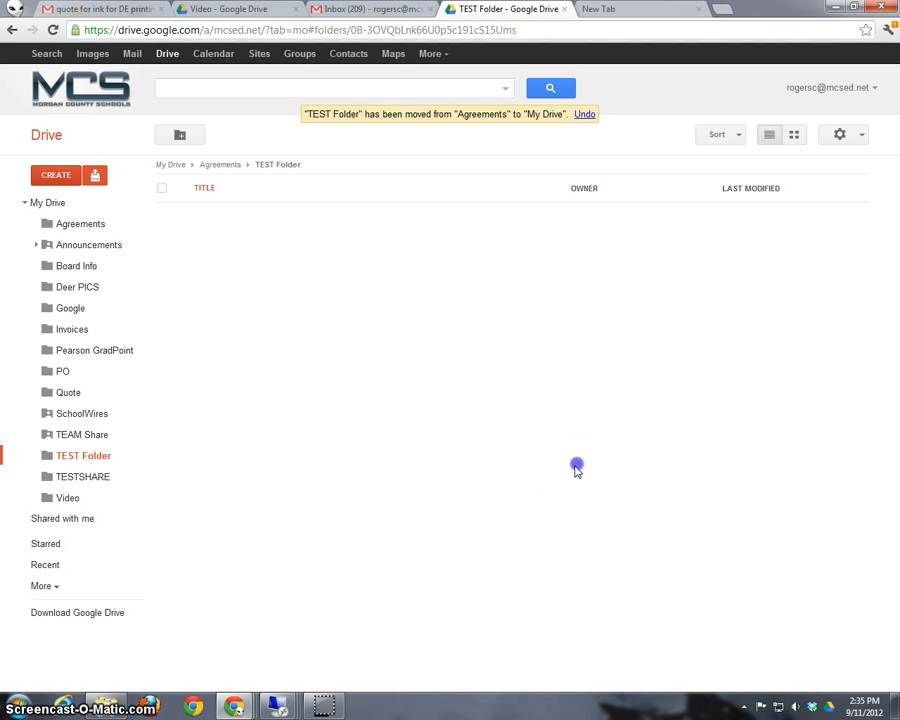
Create a new blank text document inside TEST Folder.
key(c)
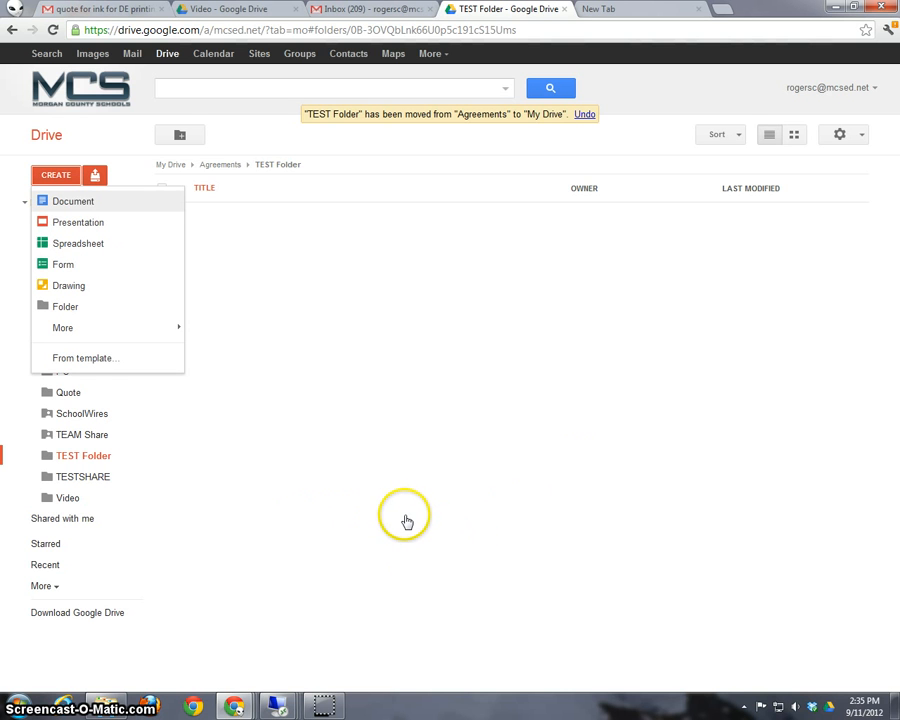
key(Down)
key(Down)
key(Down)
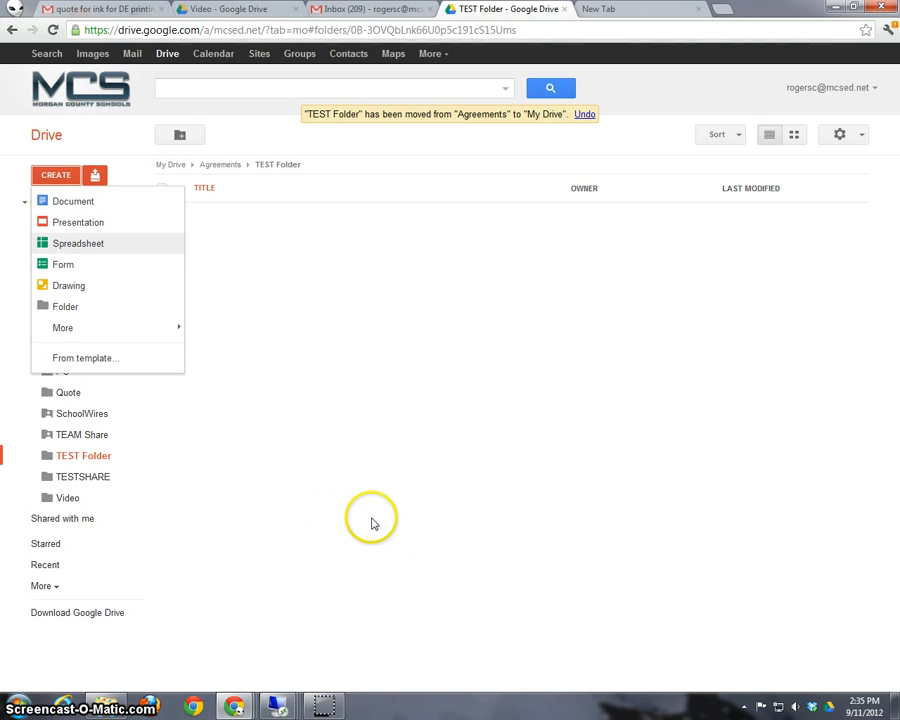
key(Down)
key(Up)
key(Up)
key(Up)
key(Up)
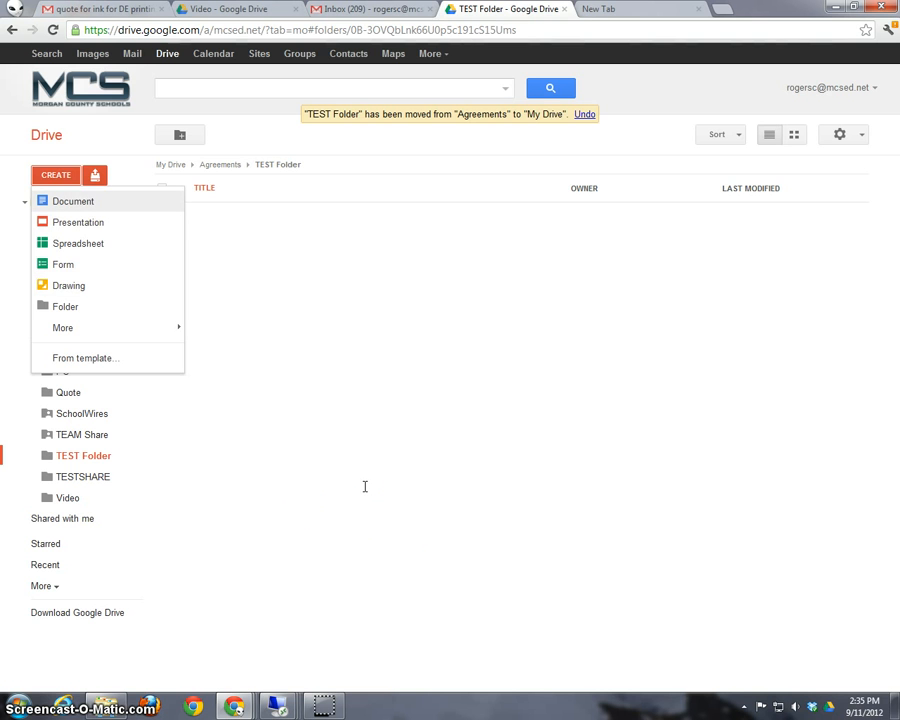
key(Return)
click(367, 531)
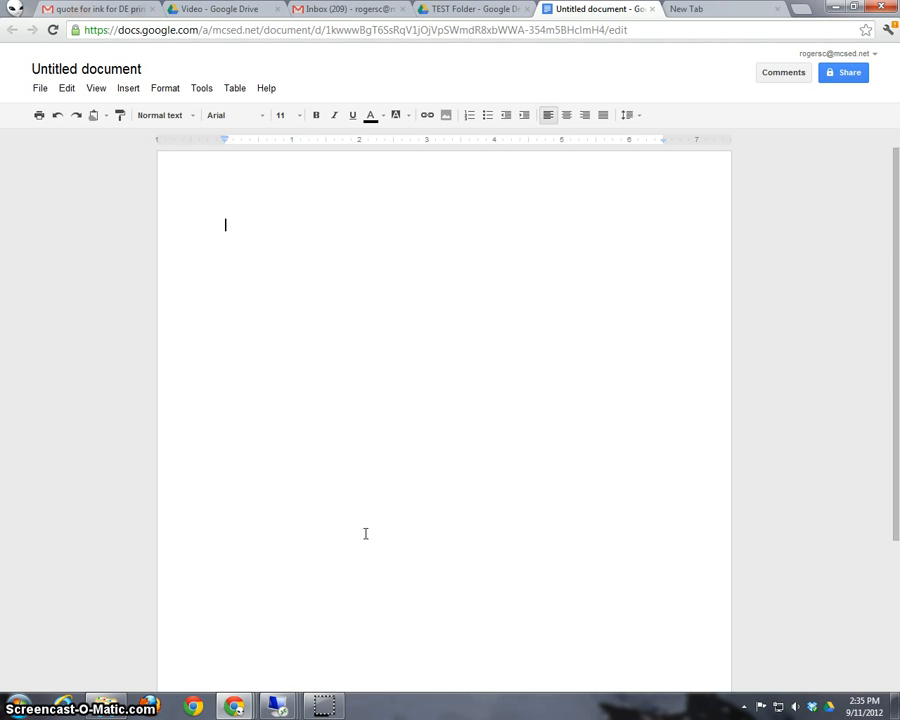
click(471, 578)
click(508, 584)
click(506, 588)
click(367, 600)
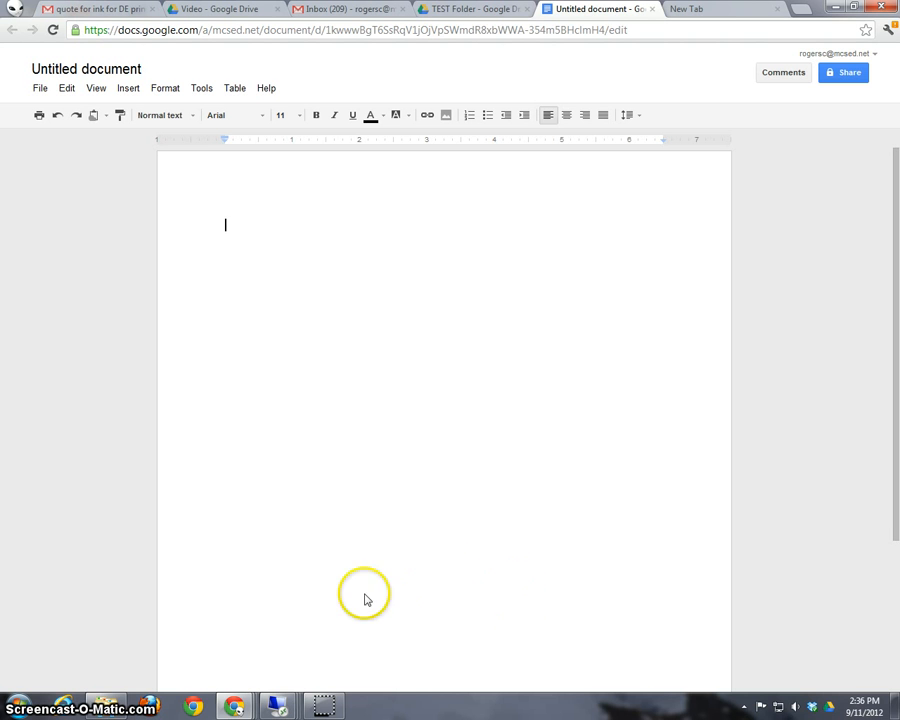
Look through the document's formatting tools, including the font list, font size and text color, without applying any.
click(314, 598)
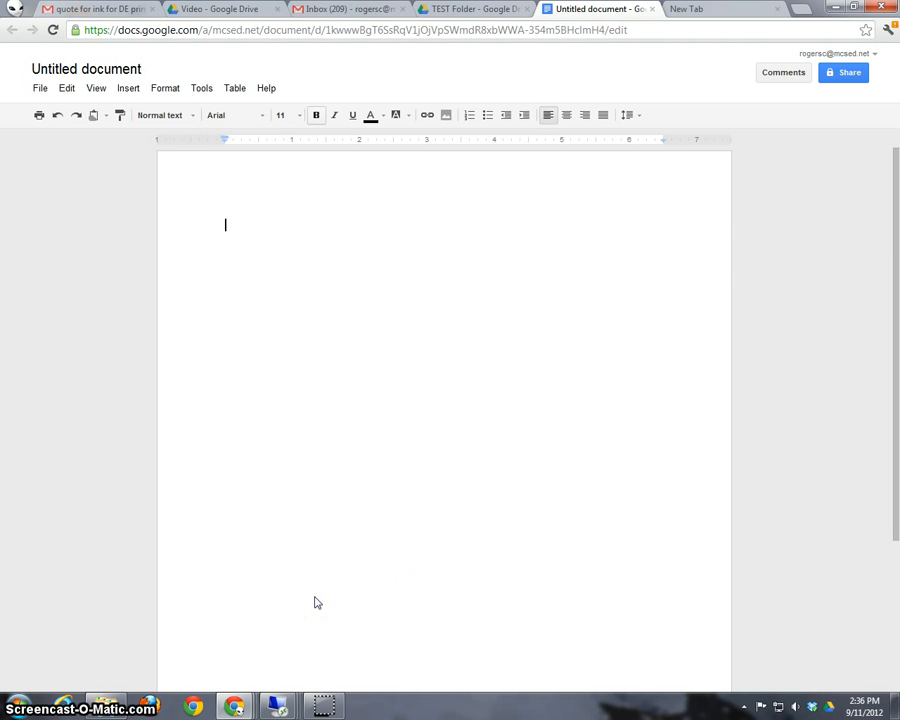
key(Left)
key(Left)
key(Return)
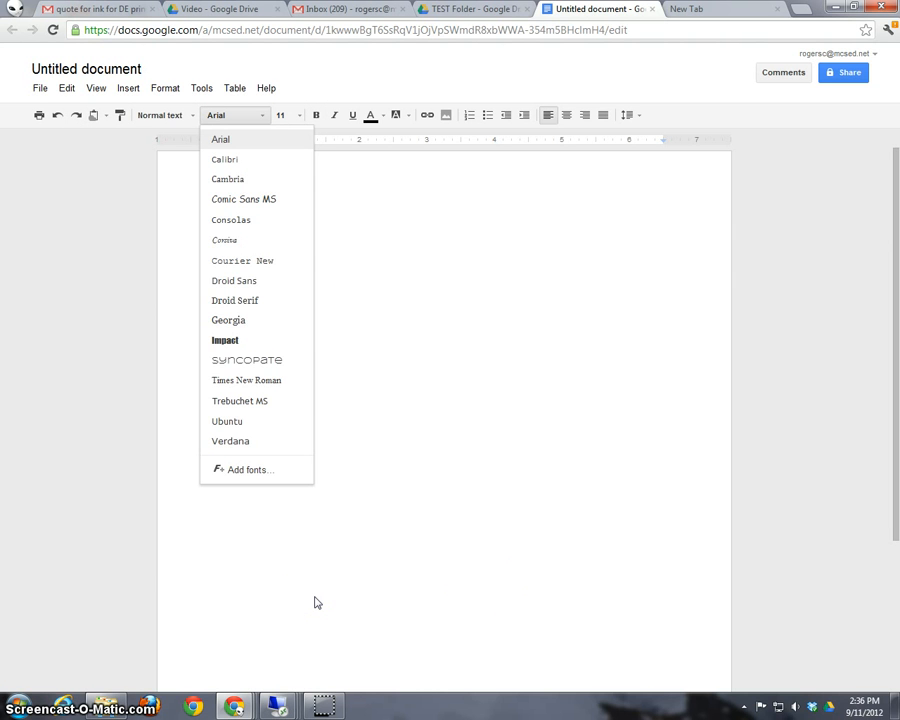
click(461, 416)
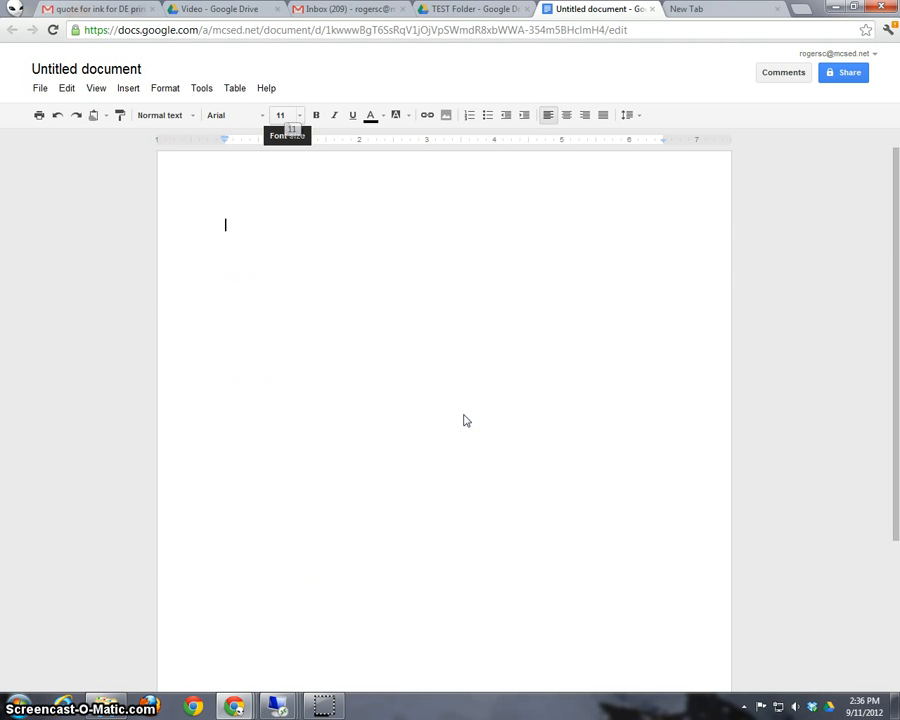
key(Right)
key(Right)
key(Right)
key(Right)
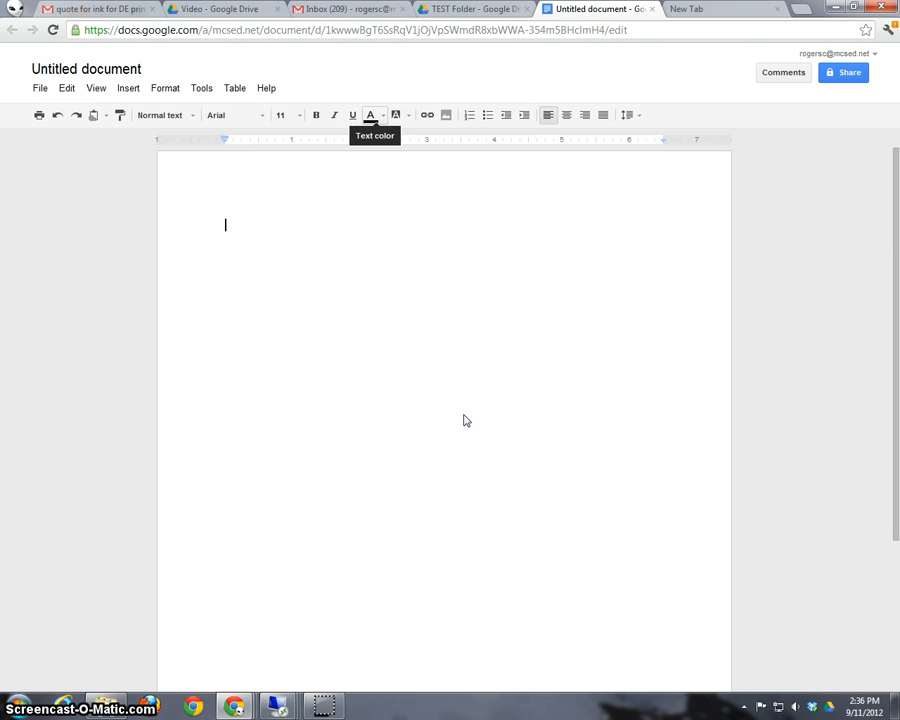
key(Escape)
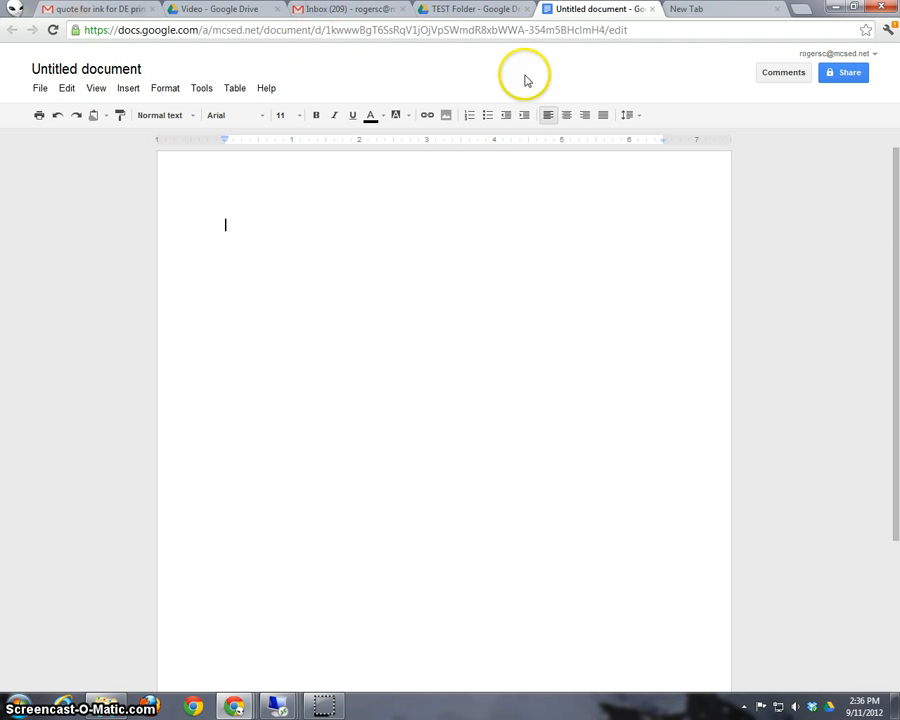
Write "This is a test Document. As you will see" at the start of the blank document.
click(373, 163)
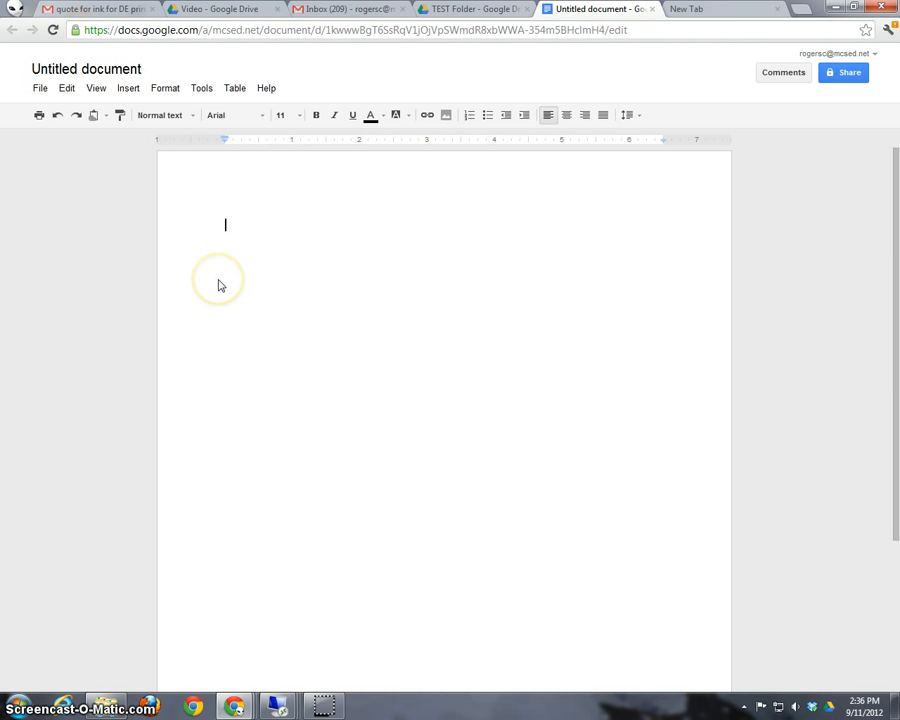
text(This i)
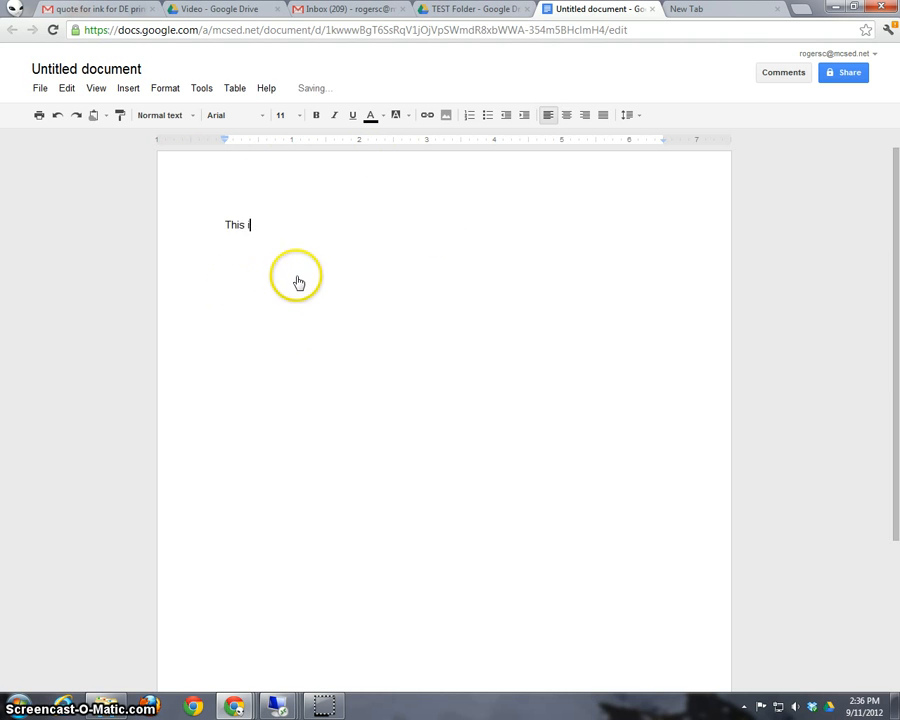
text(s a test Document)
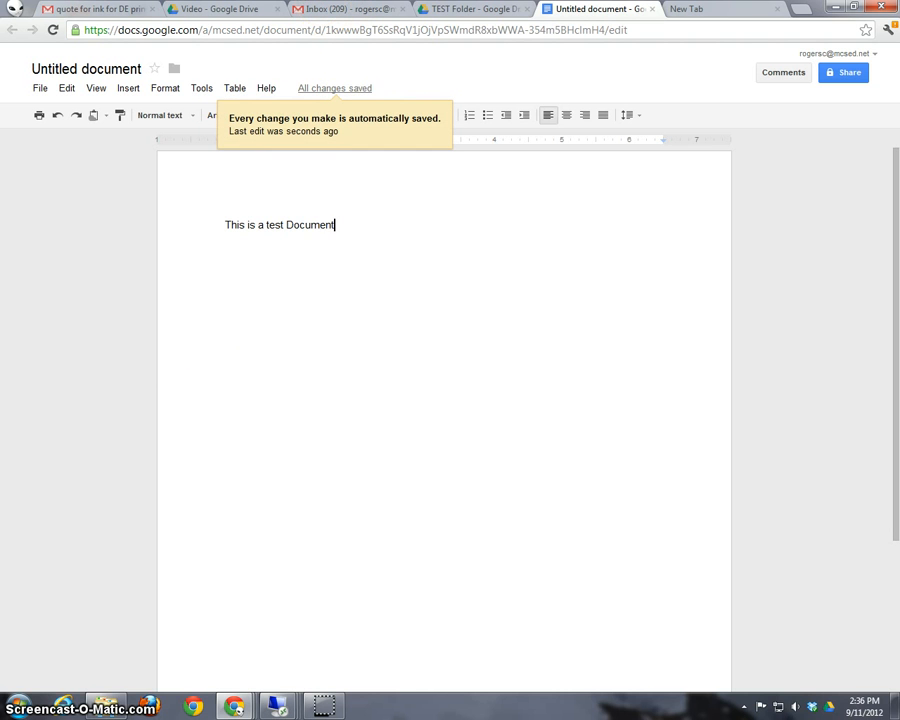
text(.  As)
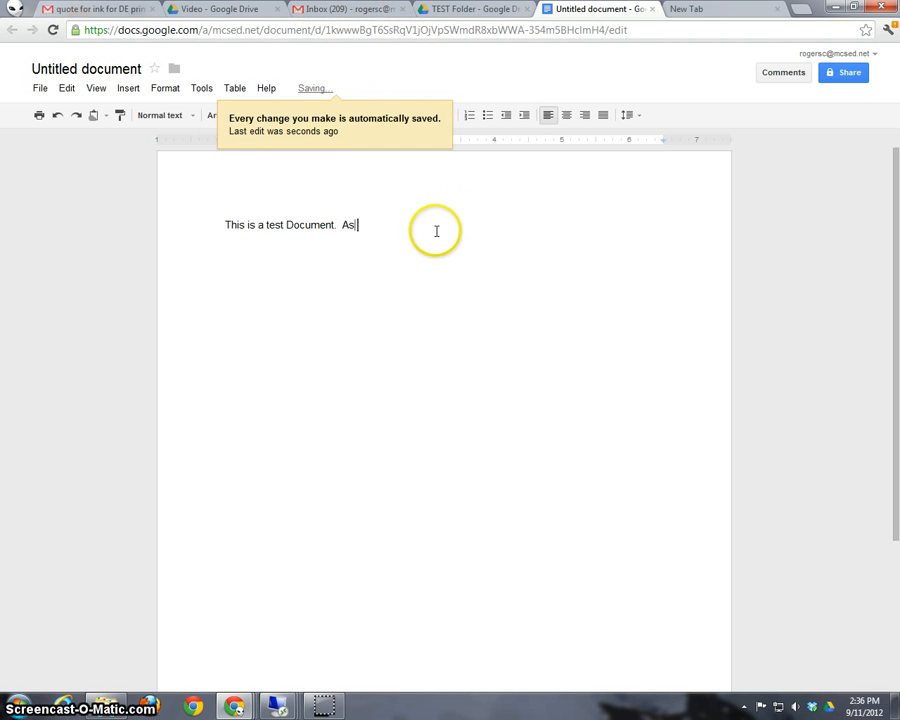
text( you will see)
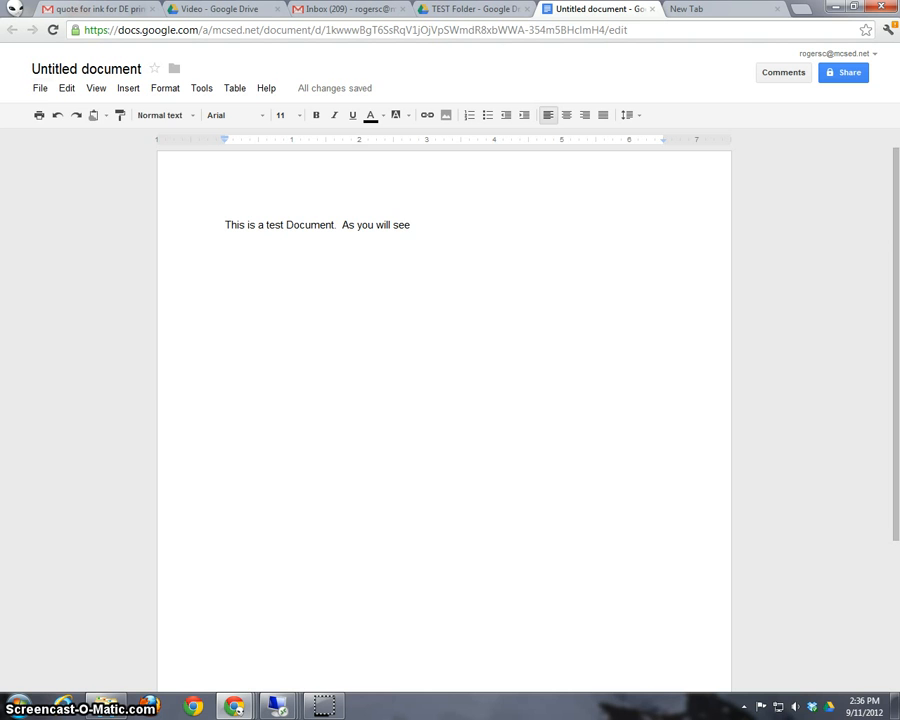
Review the file commands available for the document, such as renaming, downloading, emailing and printing.
click(40, 88)
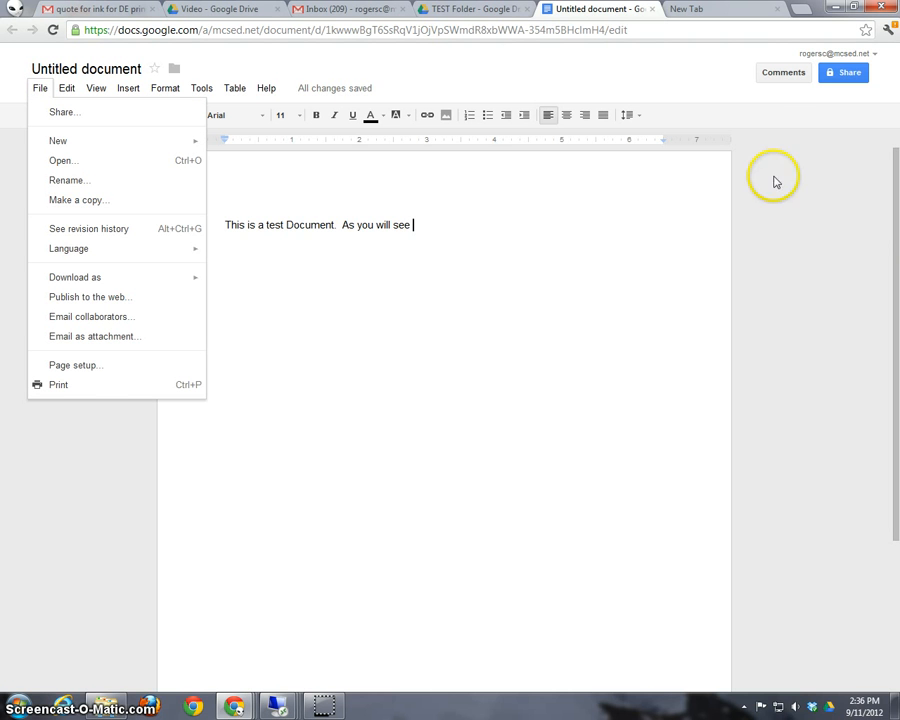
click(862, 97)
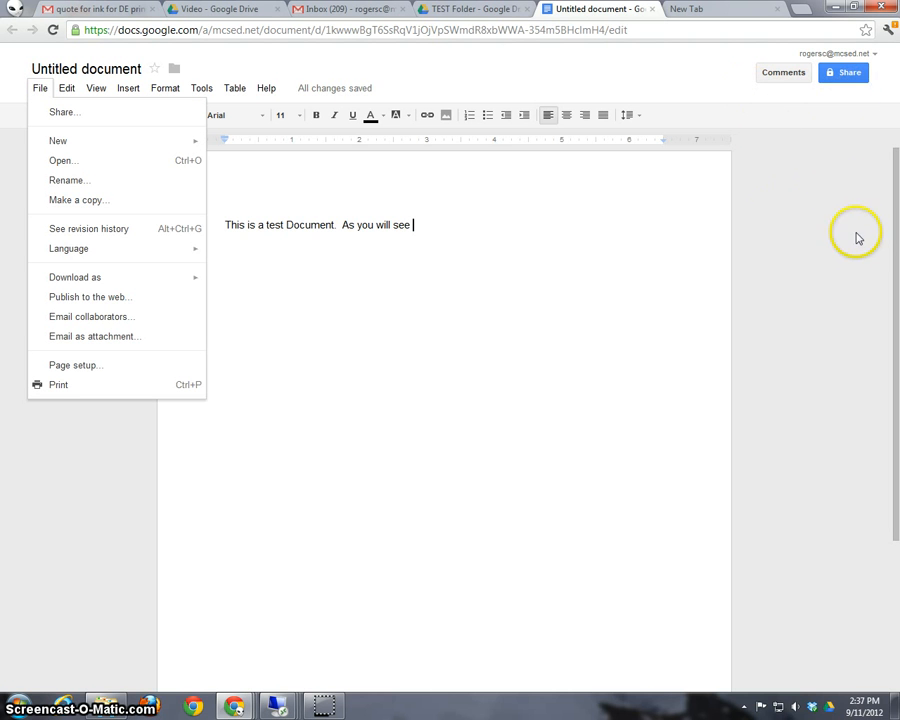
click(790, 146)
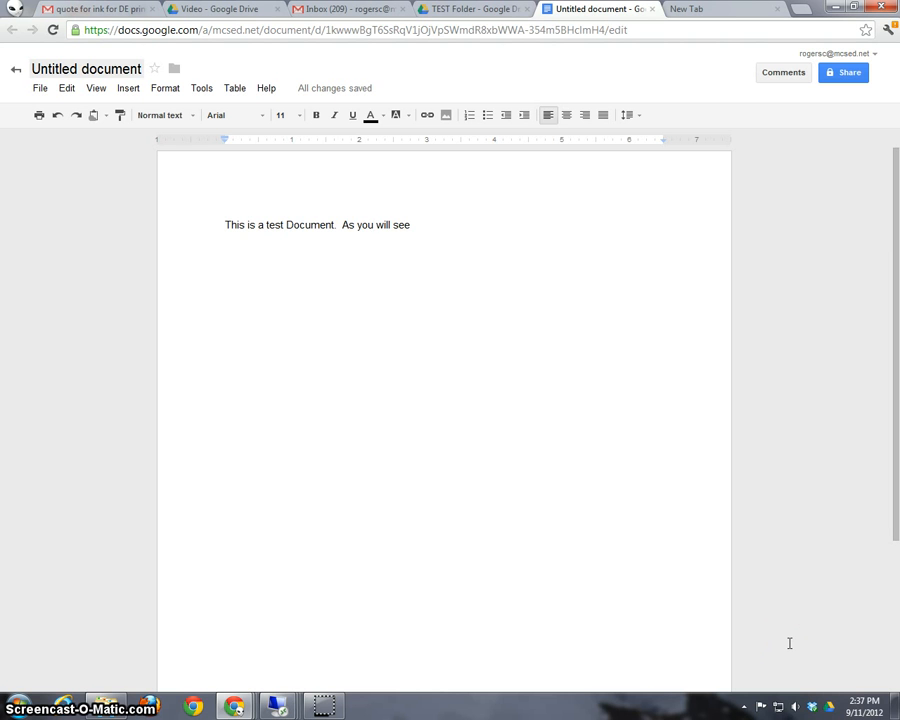
Rename the untitled document as "Test Document".
click(86, 68)
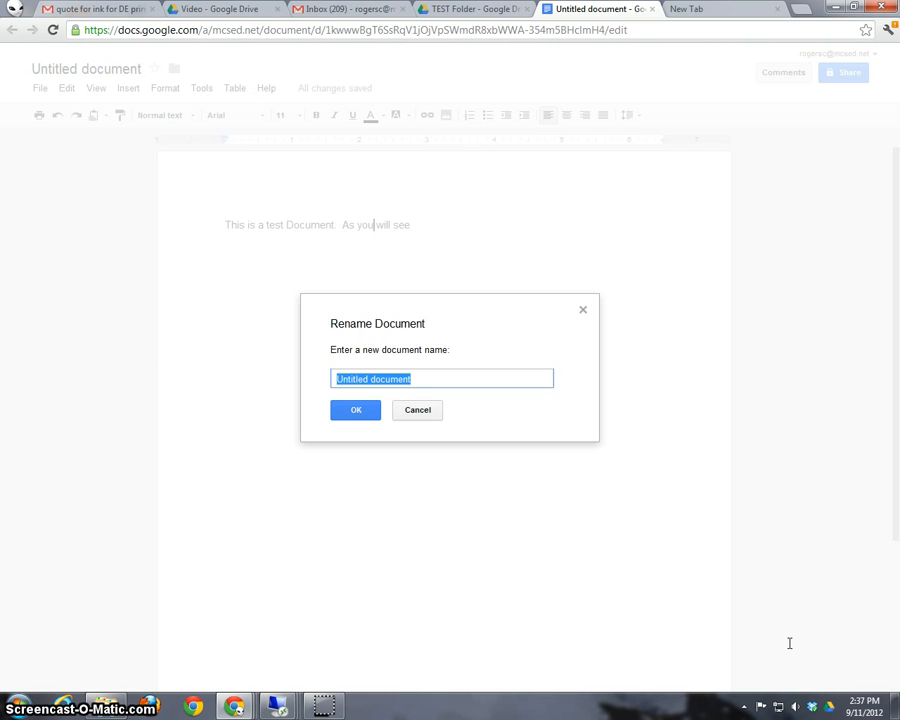
text(Test Do)
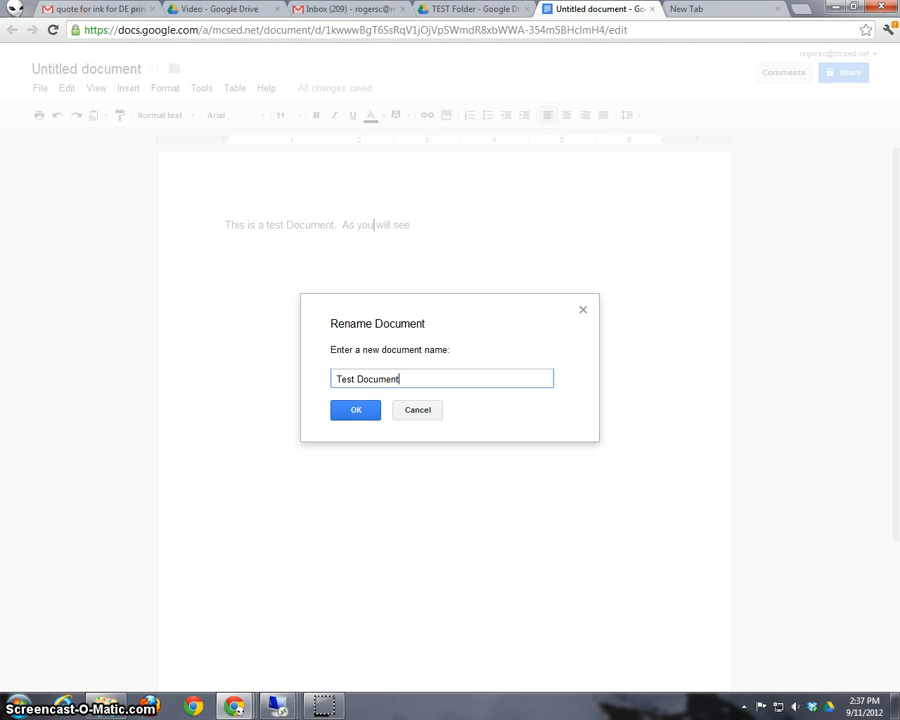
key(Return)
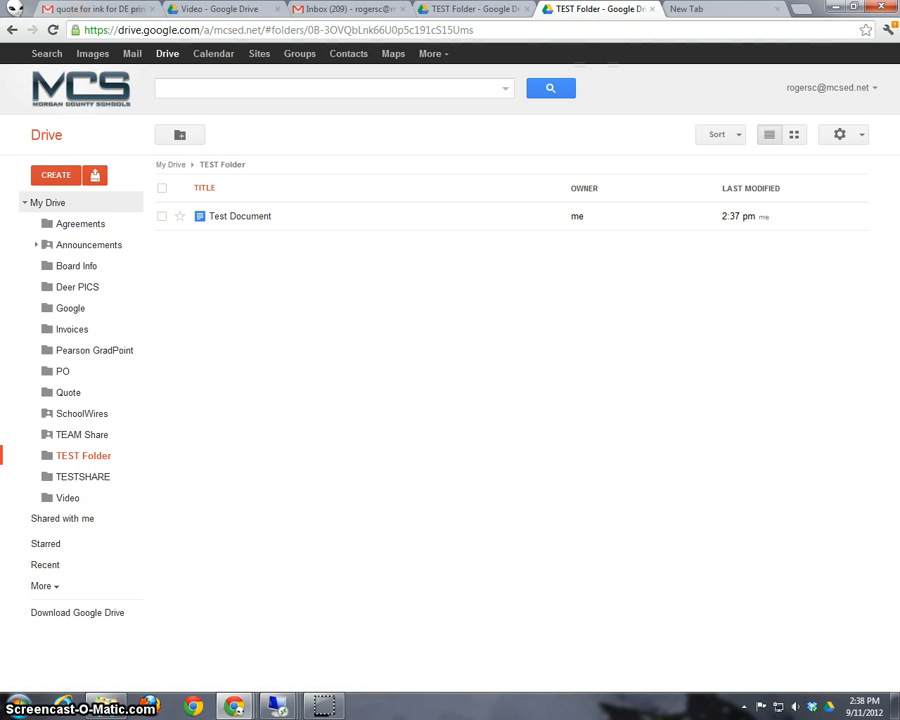
Return from TEST Folder to the top level of My Drive.
click(47, 202)
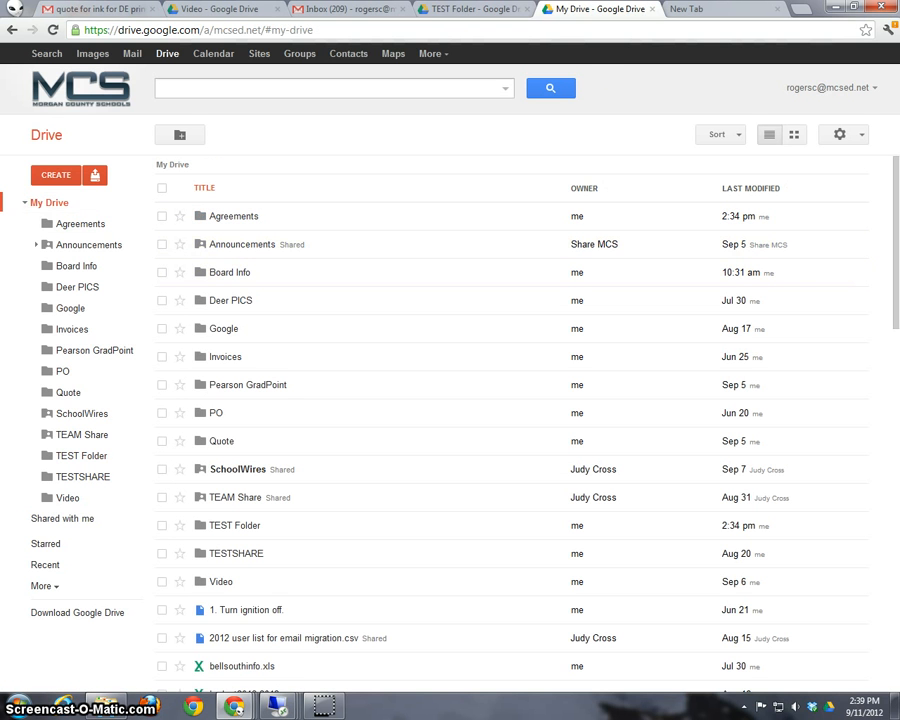
Search Drive for "Test" and return to the My Drive listing.
click(163, 88)
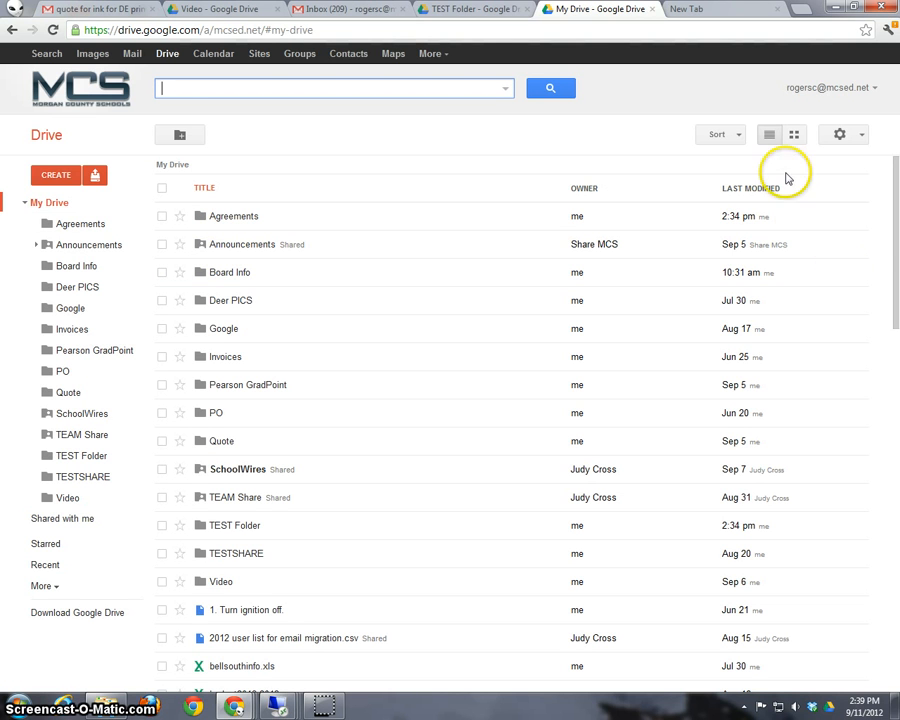
text(Test)
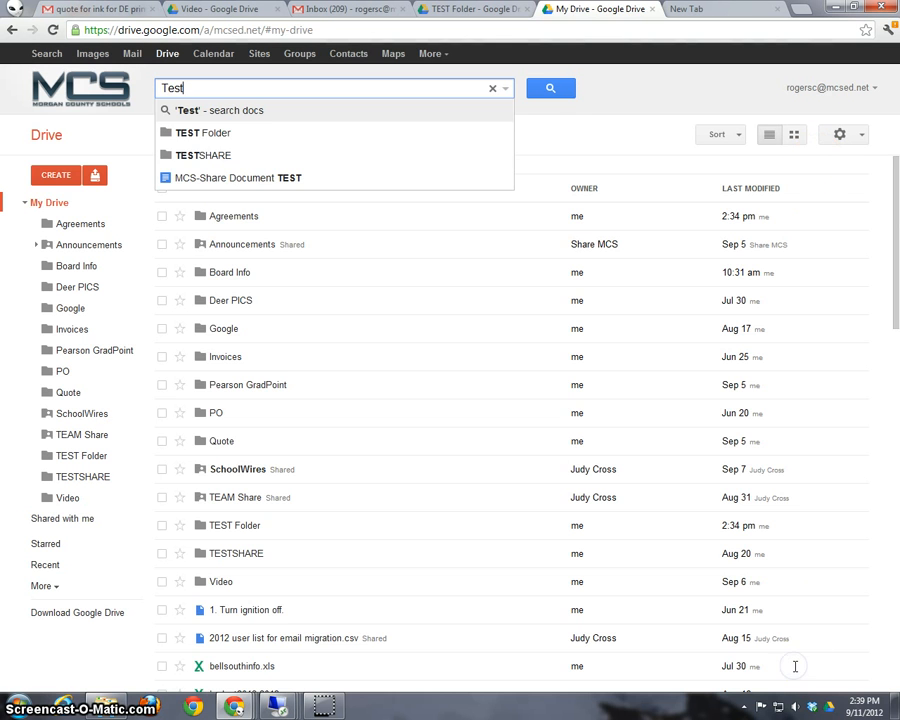
key(Return)
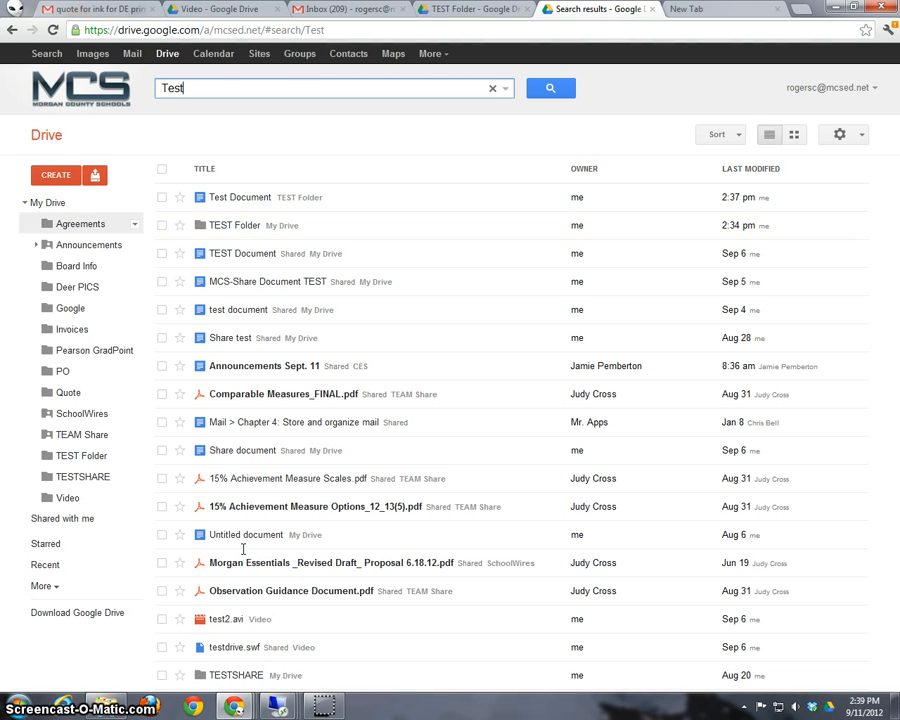
click(48, 202)
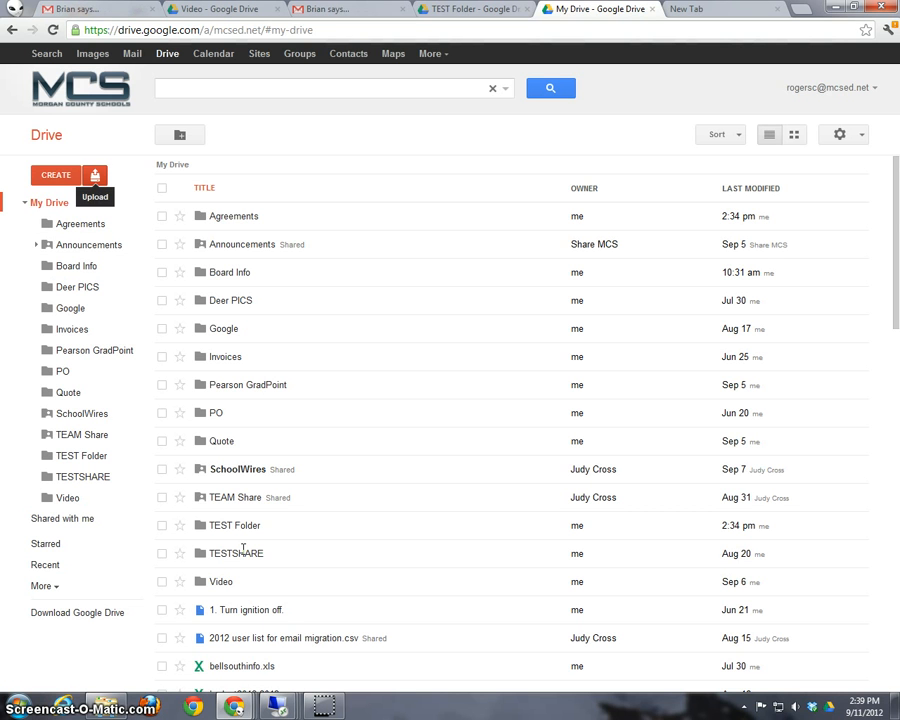
Upload the putty text file from the Default (C:) drive to My Drive.
click(95, 175)
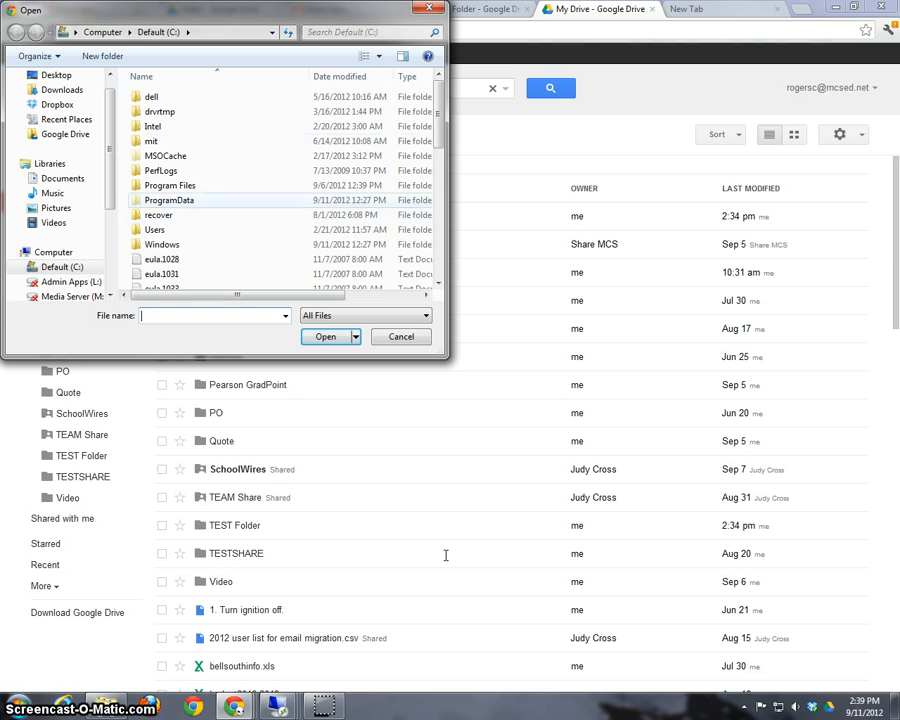
scroll(446, 555, down, 8)
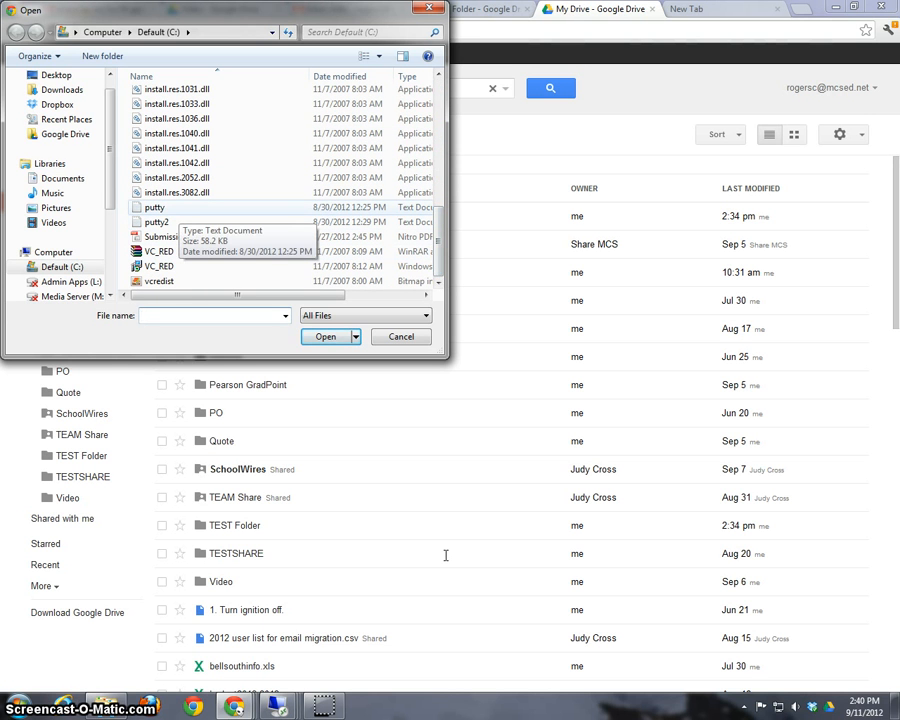
click(158, 207)
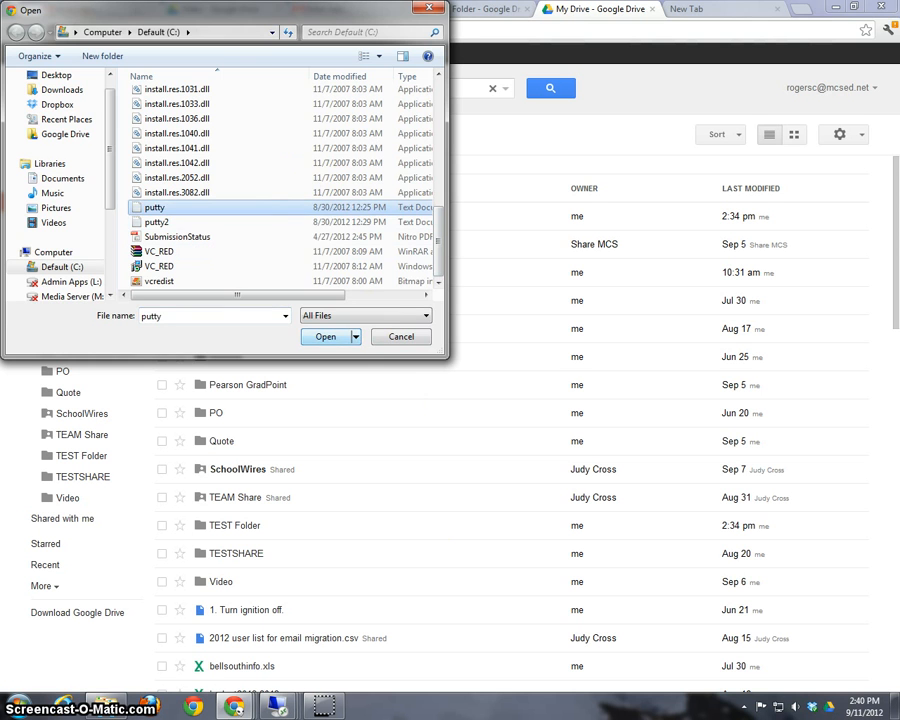
key(Return)
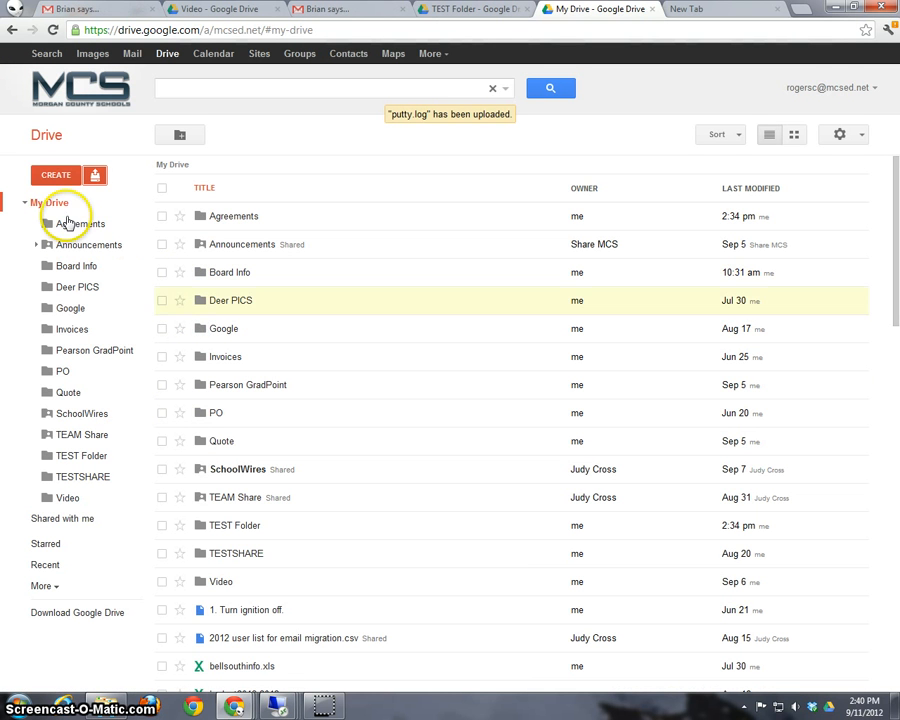
Look through the My Drive file list for the uploaded putty.log file.
key(Down)
key(Down)
key(Down)
key(Down)
key(Down)
key(Down)
key(Down)
key(Down)
key(Down)
key(Down)
key(Down)
key(Down)
key(Down)
key(Down)
key(Down)
key(Down)
key(Down)
key(Down)
key(Down)
key(Down)
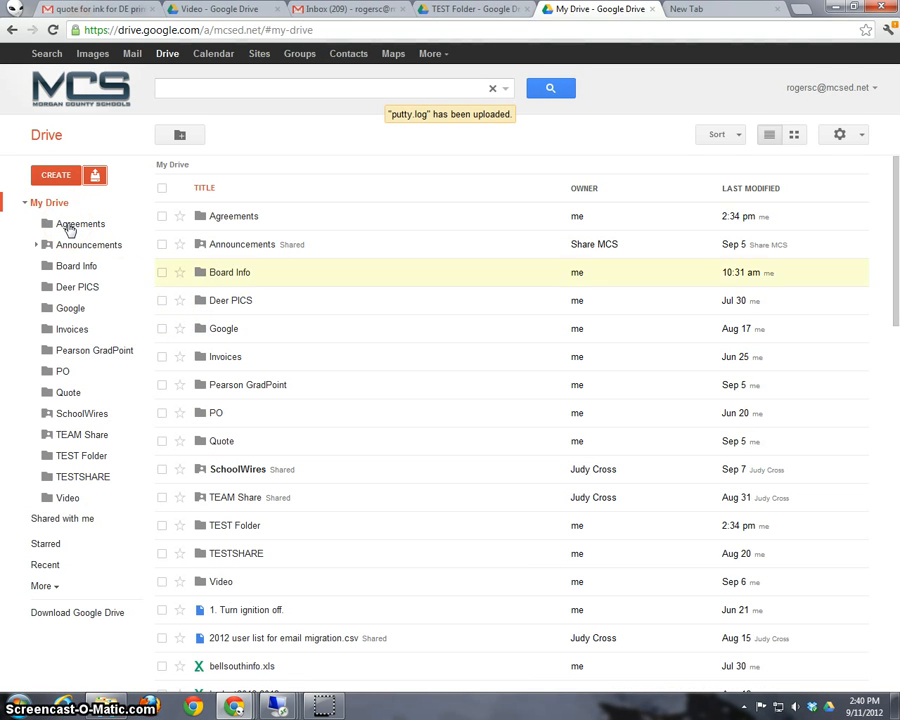
key(Down)
key(Down)
key(Down)
key(Down)
key(Down)
key(Down)
key(Down)
key(Down)
key(Down)
key(Down)
key(Down)
key(Down)
key(Down)
key(Down)
key(Down)
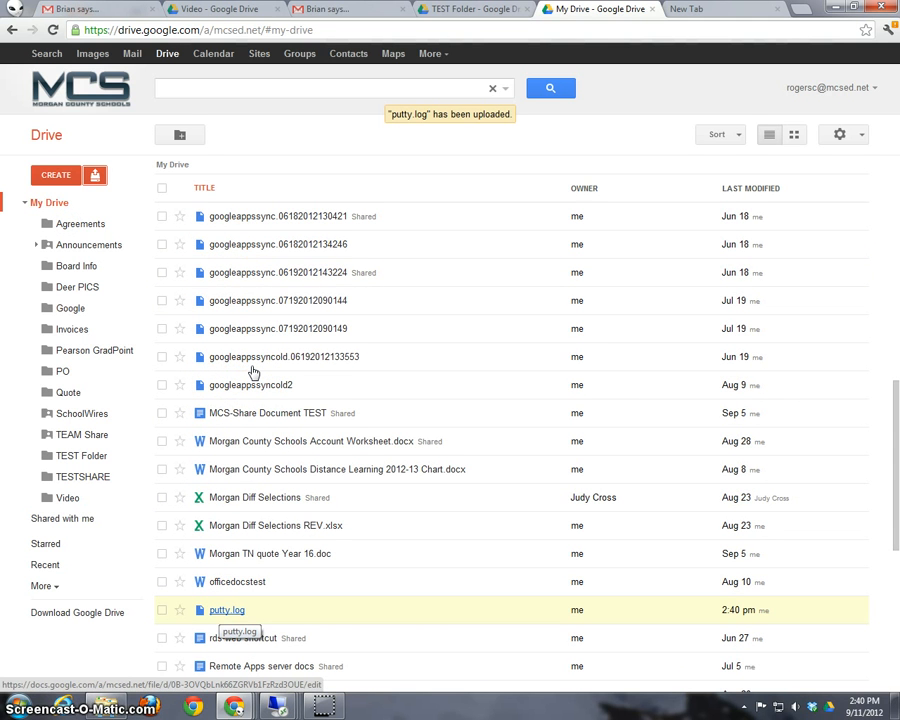
key(Up)
key(Up)
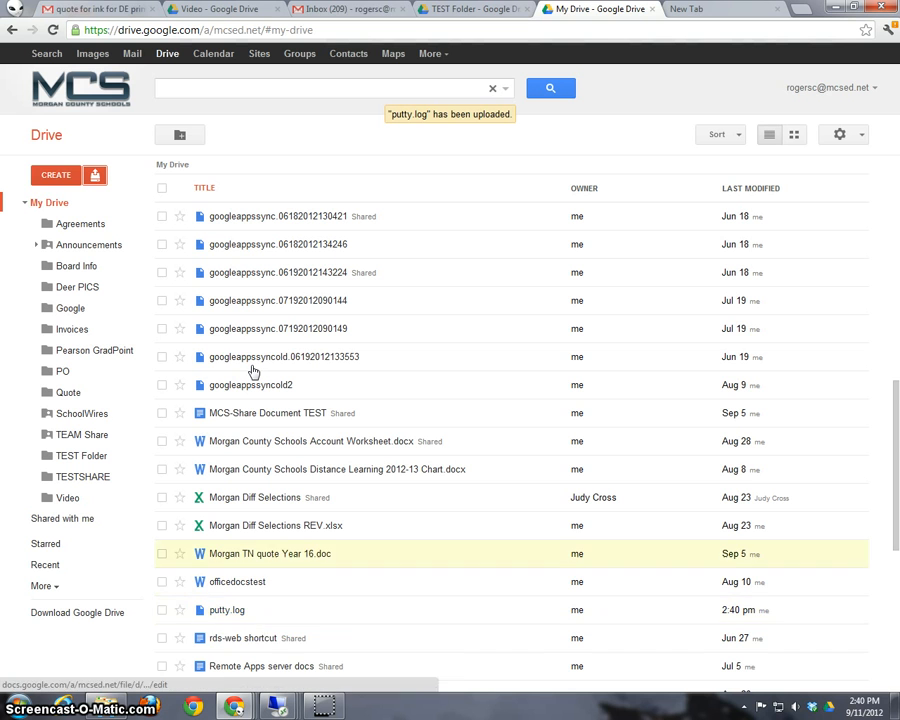
key(Down)
key(Down)
key(Down)
key(Up)
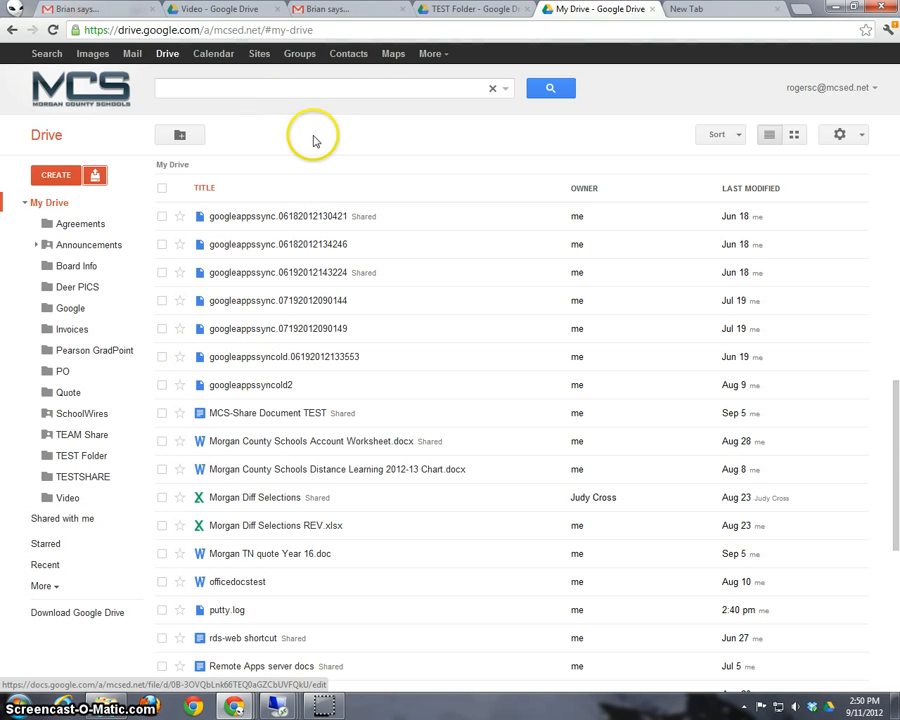
click(613, 331)
click(358, 430)
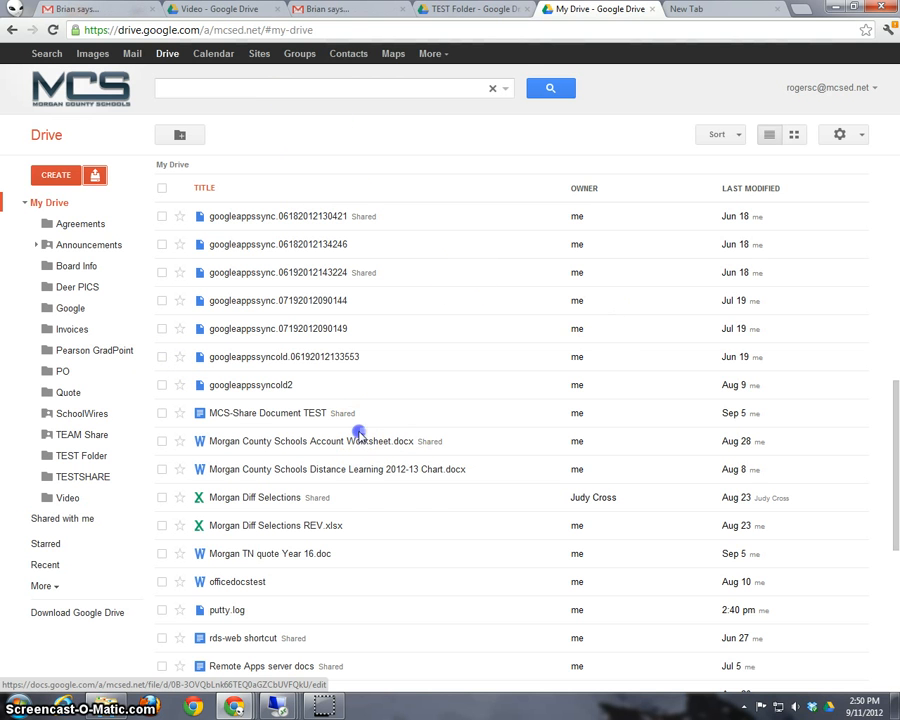
click(325, 494)
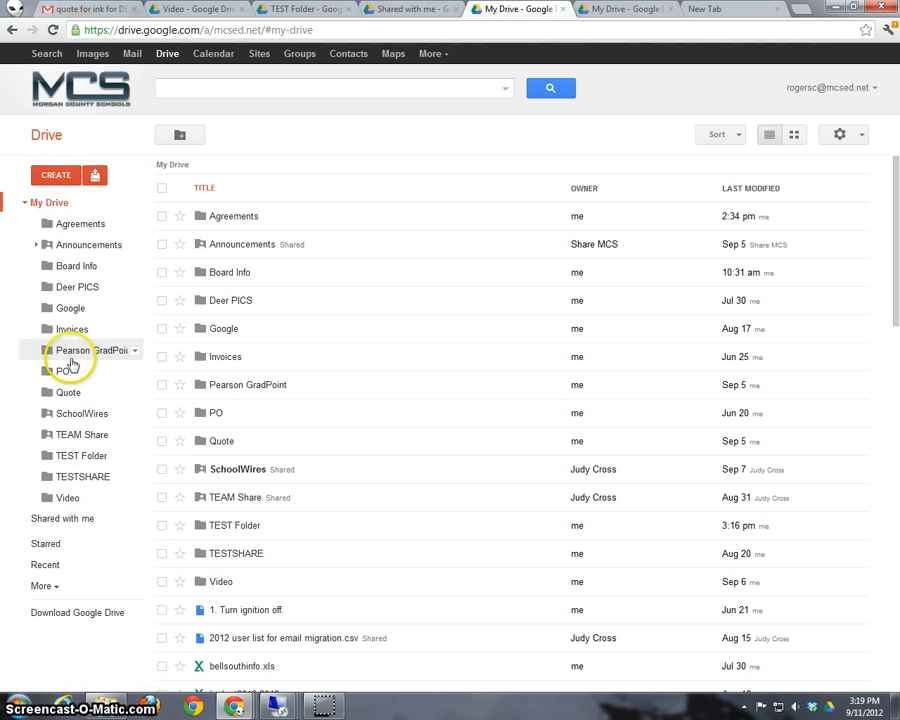
Select TEST Folder in My Drive and open its sharing settings.
click(49, 202)
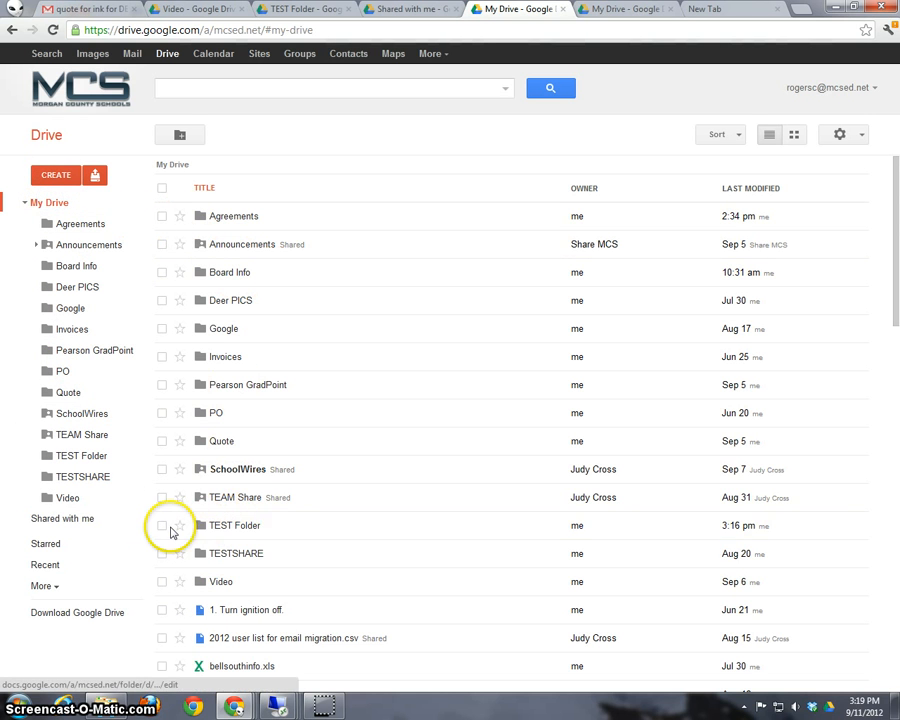
click(163, 526)
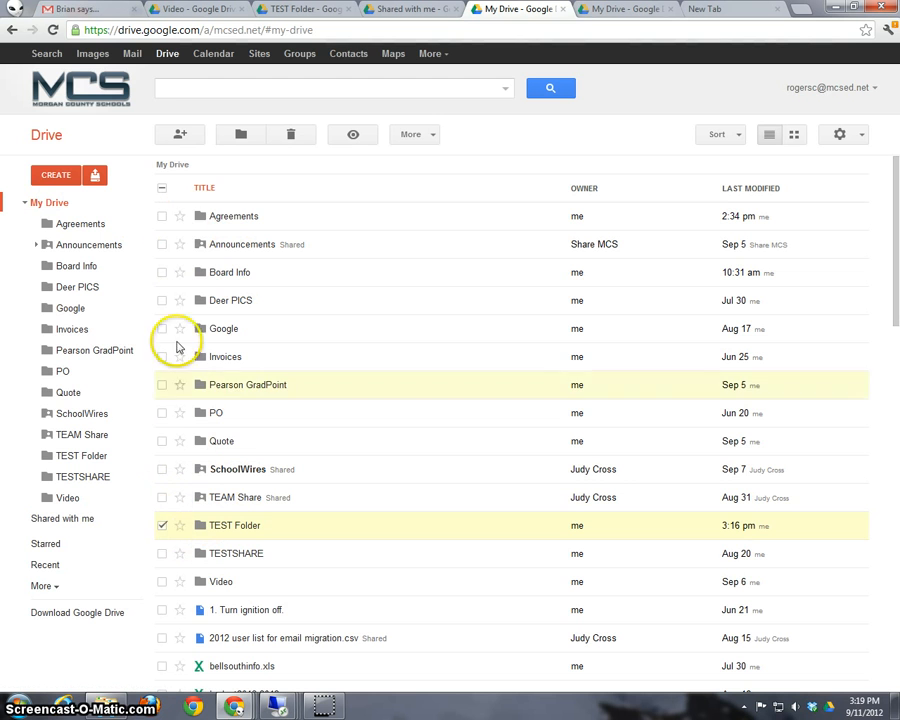
click(196, 144)
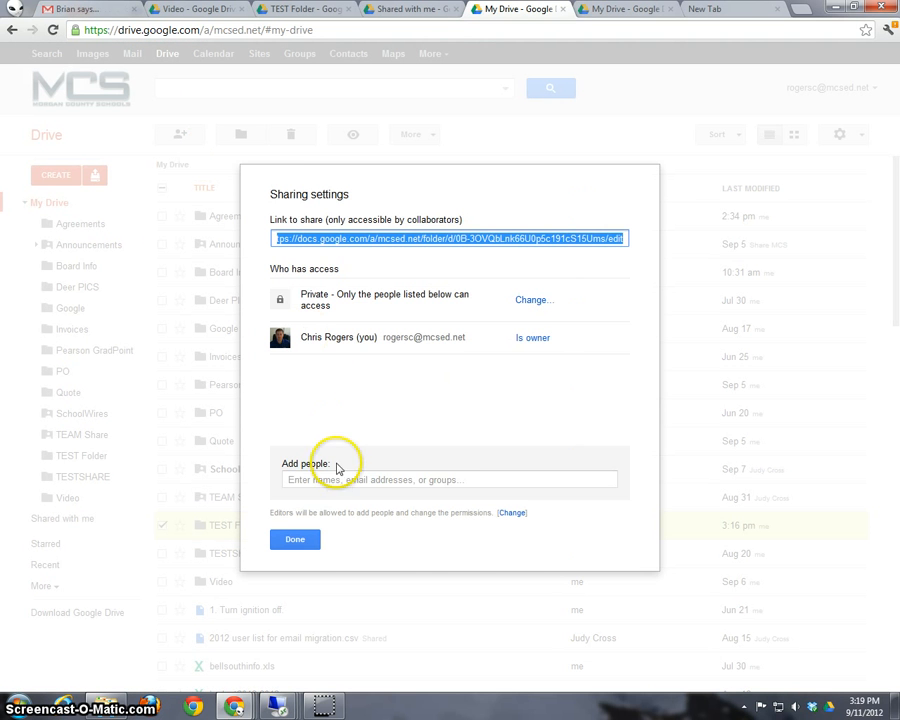
Share the folder with the Share MCS account with edit access and email notification, and close the sharing settings.
click(348, 479)
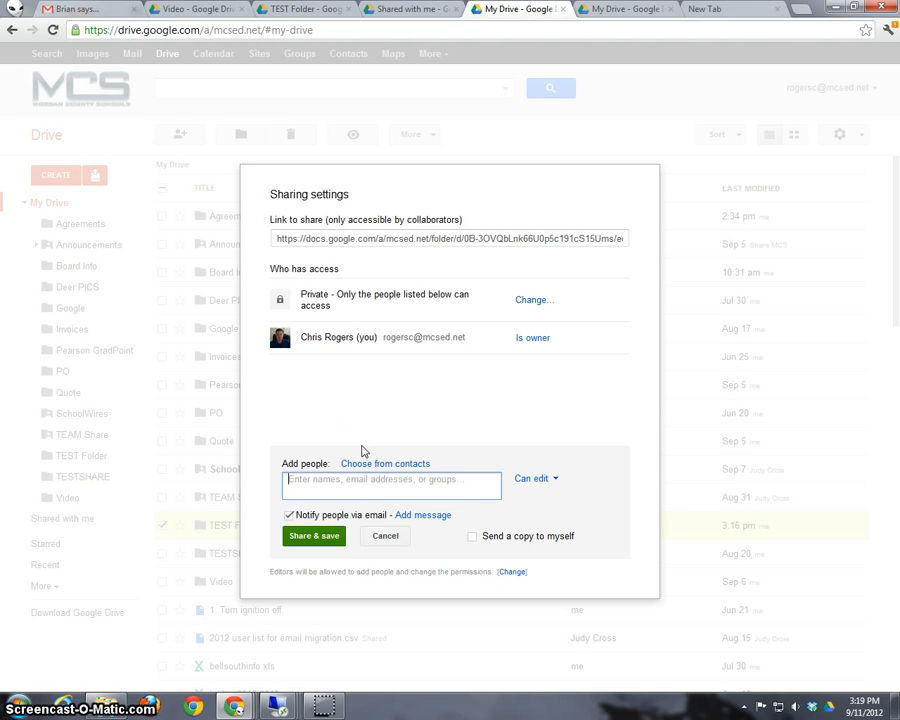
text(shar)
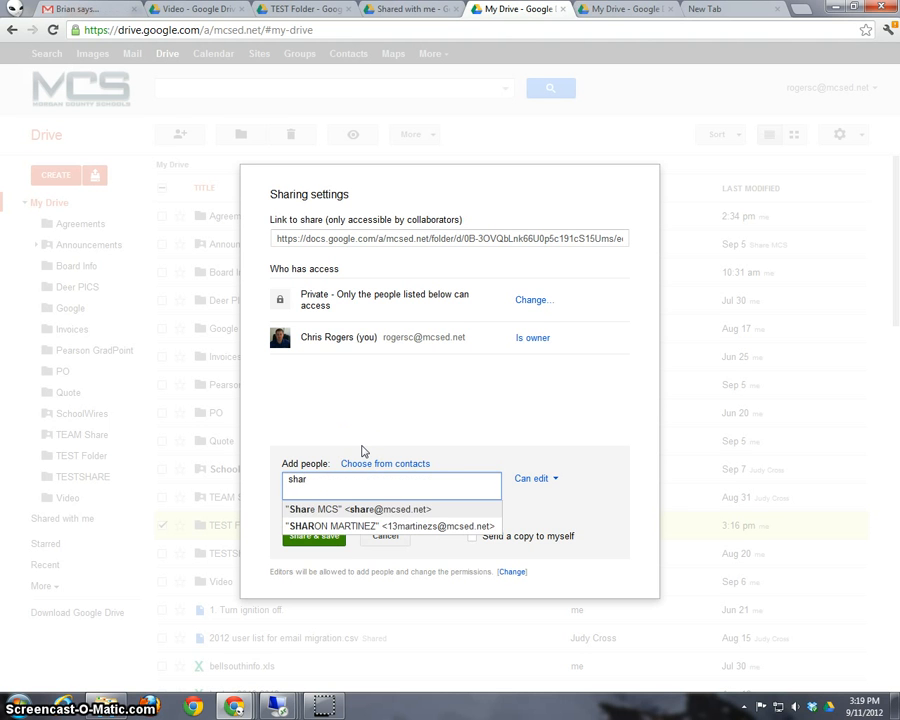
key(Return)
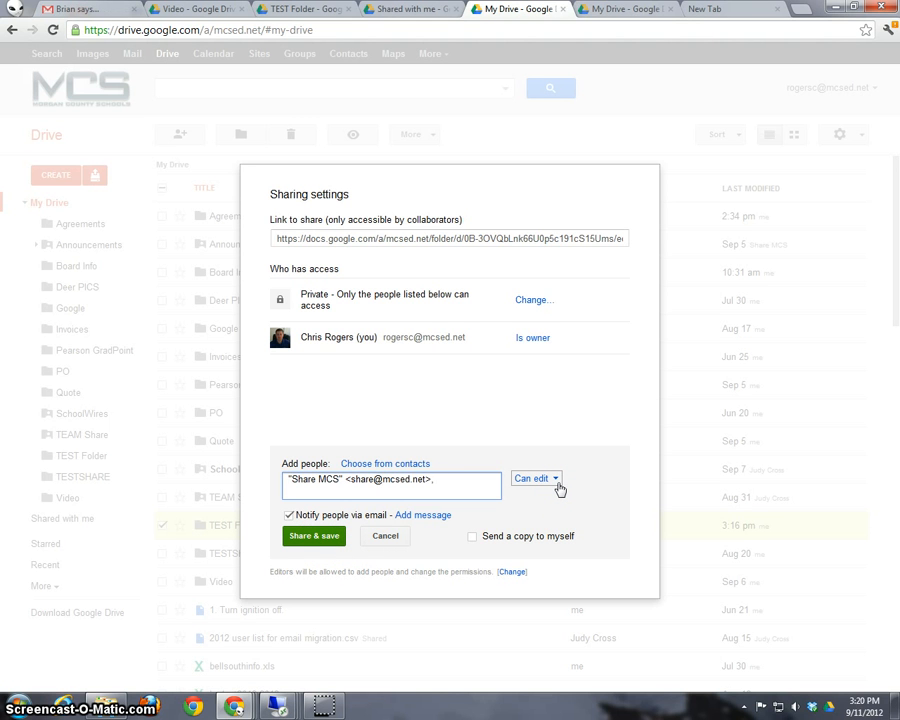
click(312, 536)
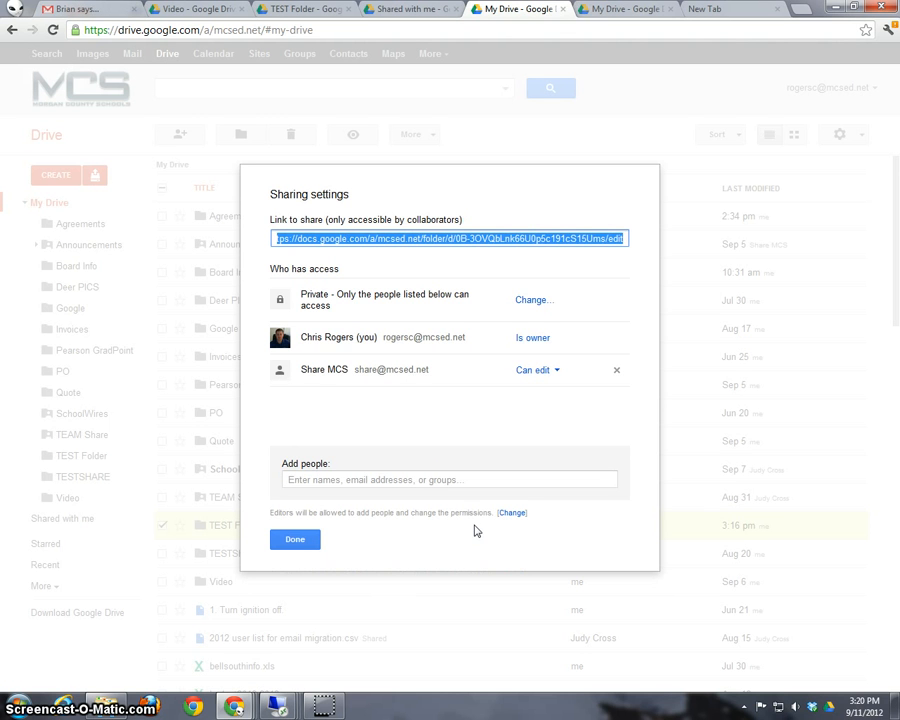
click(483, 514)
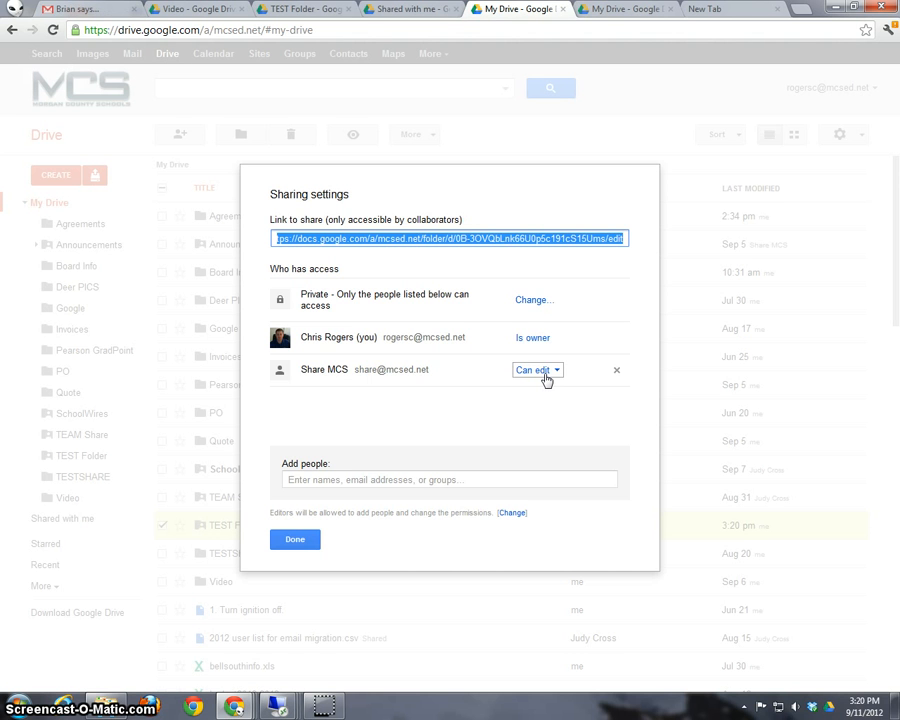
click(298, 540)
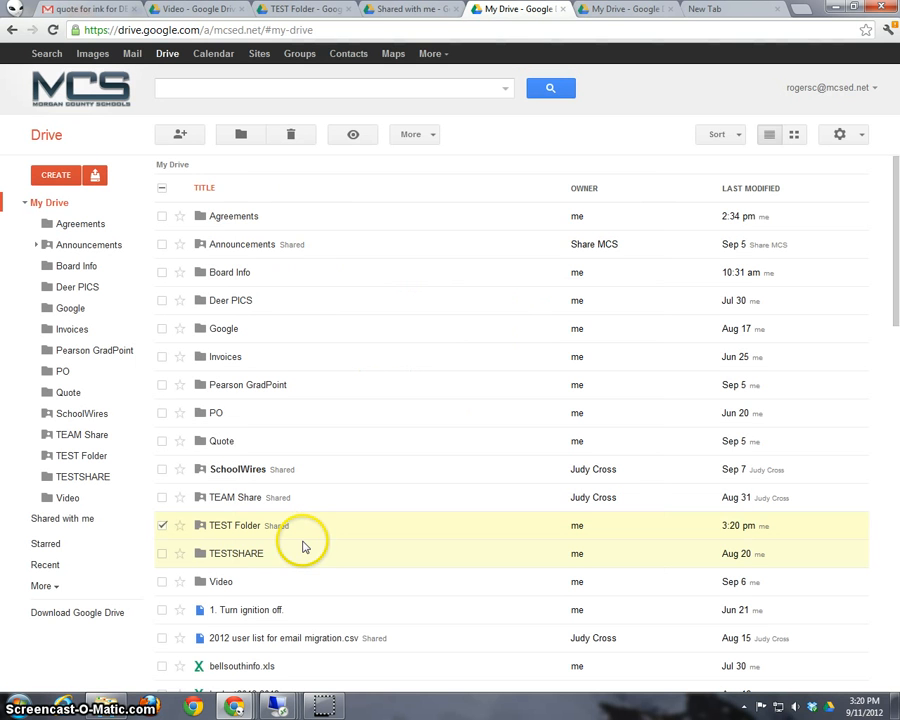